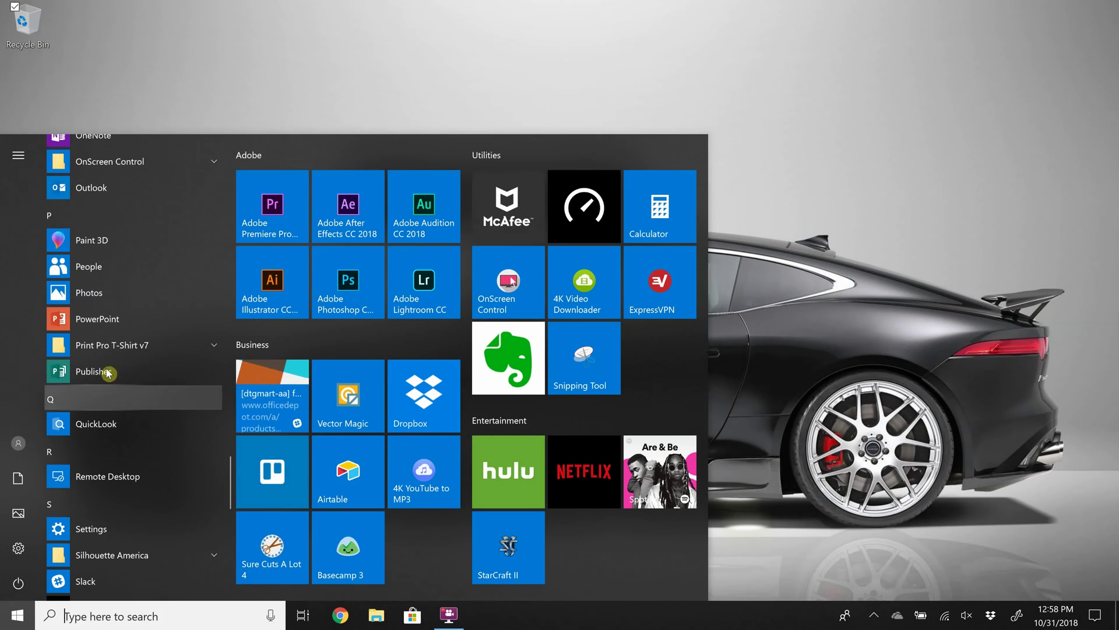
Step: Launch Print Pro from the Print Pro T-Shirt v7 folder in the Start menu
{"action": "left_click", "coordinate": [150, 348]}
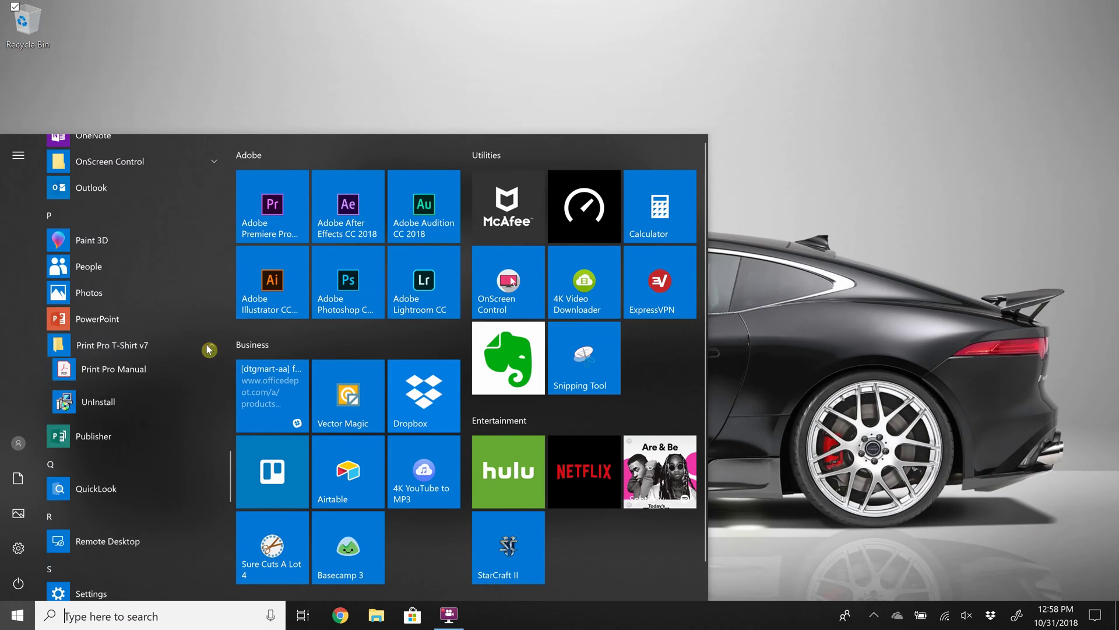
{"action": "left_click", "coordinate": [150, 373]}
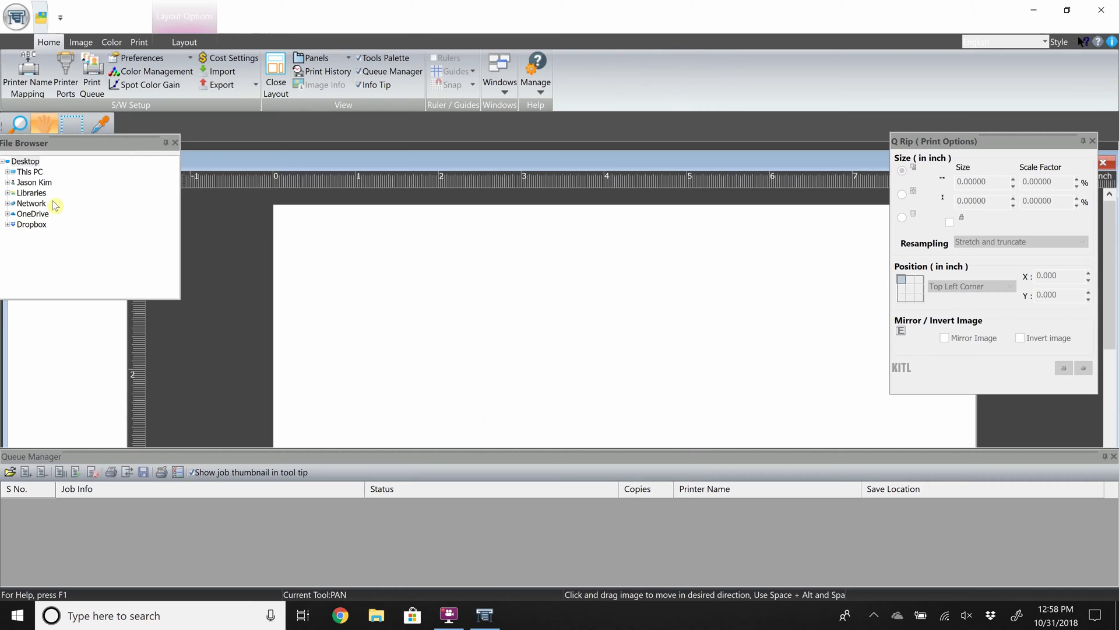
Step: Close the File Browser panel and set the Queue Manager to auto-hide
{"action": "left_click", "coordinate": [175, 142]}
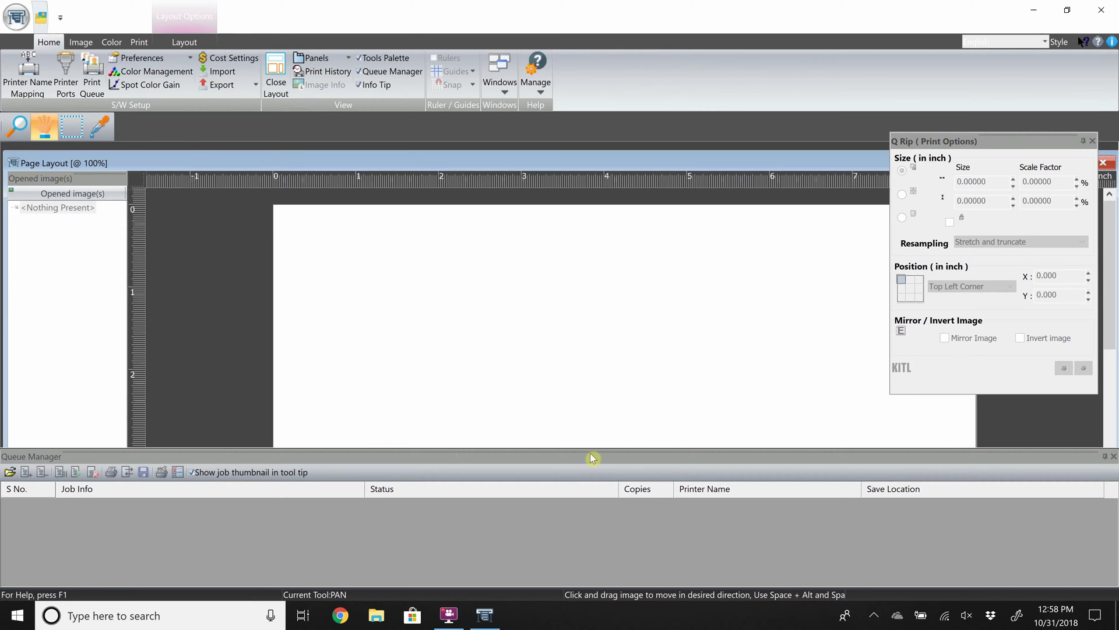
{"action": "left_click", "coordinate": [1106, 457]}
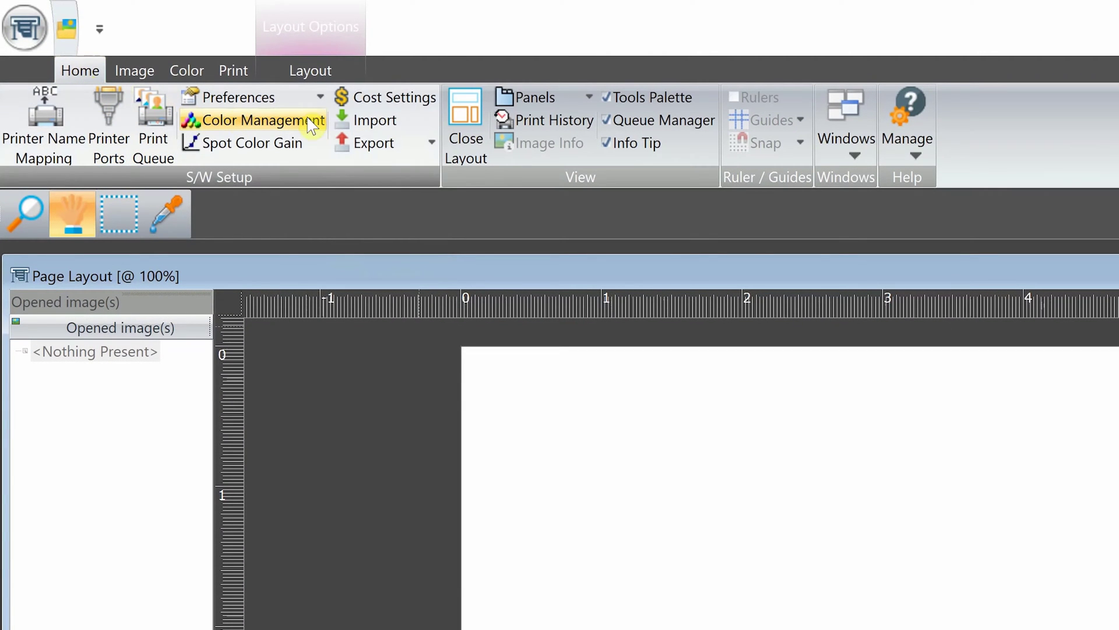
{"action": "left_click", "coordinate": [391, 107]}
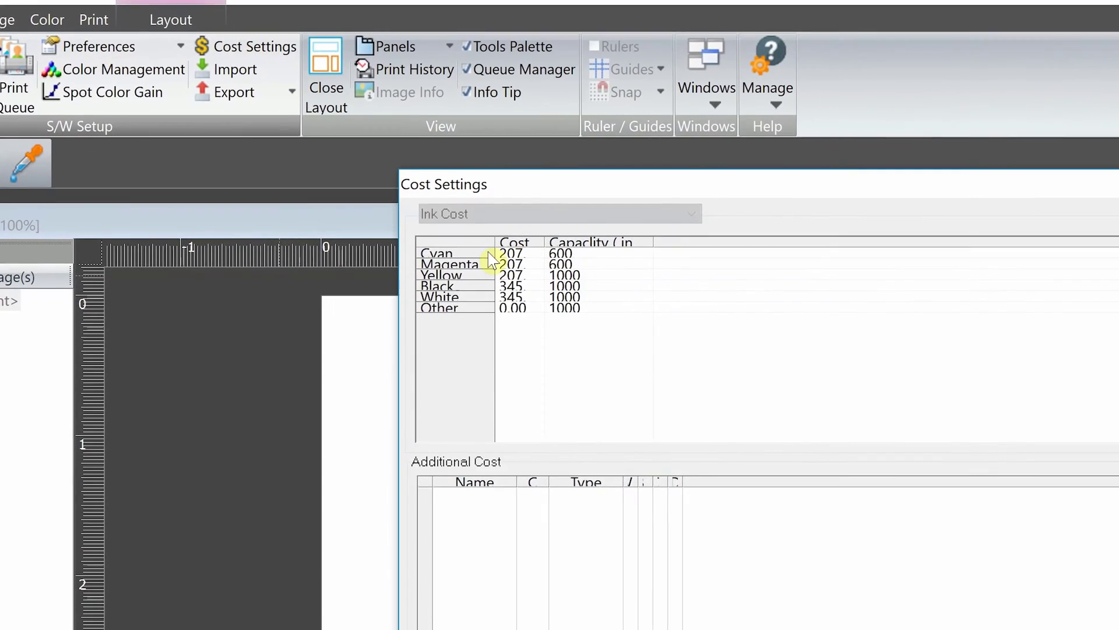
{"action": "double_click", "coordinate": [514, 256]}
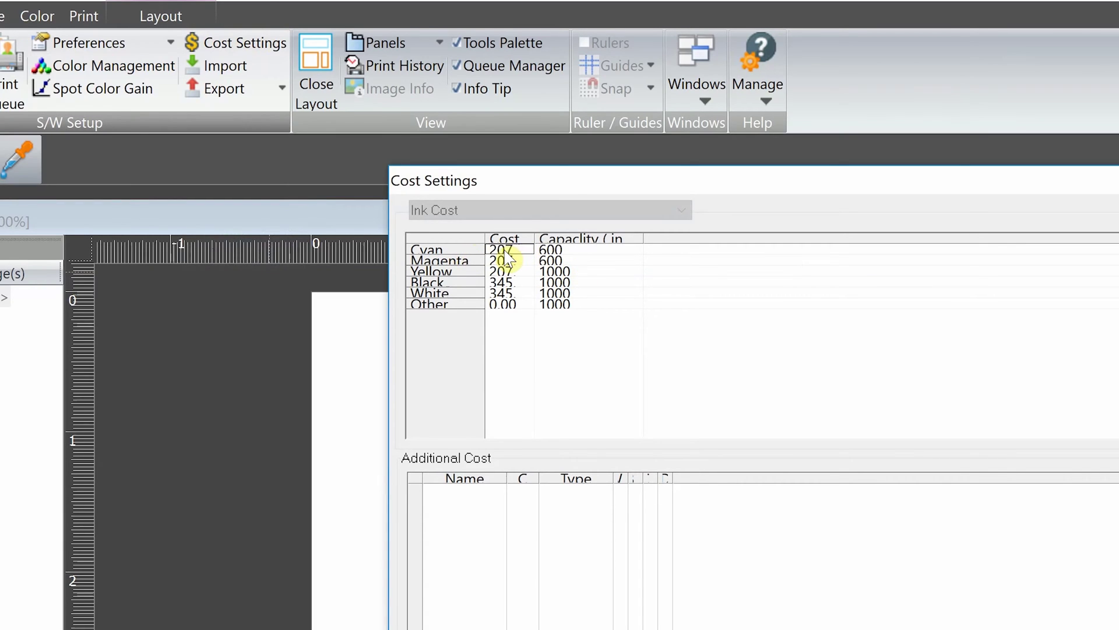
{"action": "double_click", "coordinate": [513, 256]}
{"action": "left_click", "coordinate": [528, 268]}
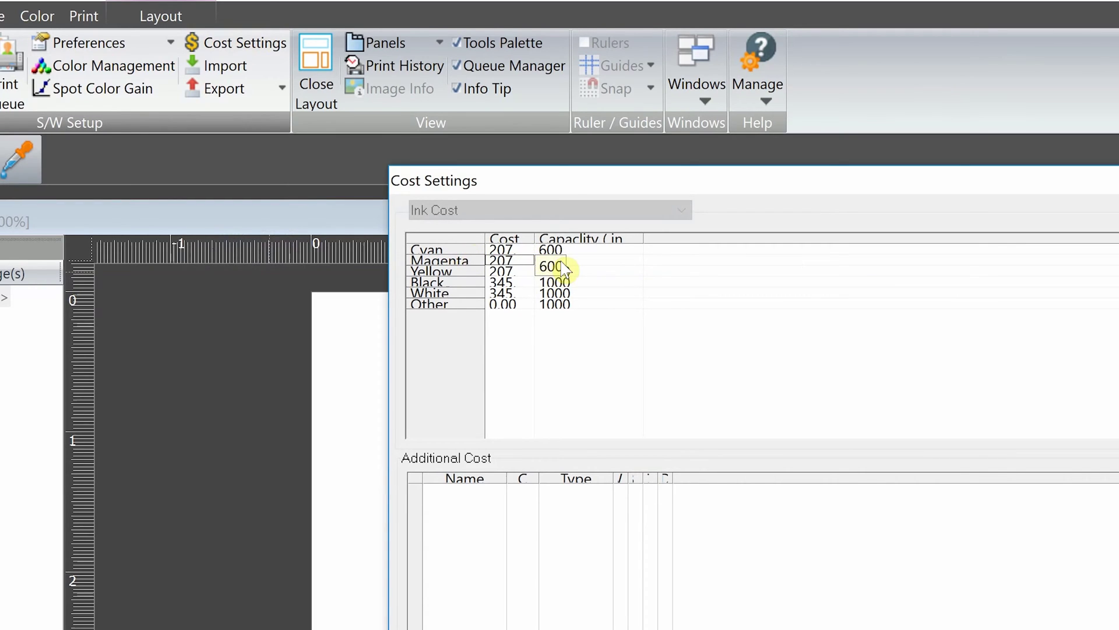
{"action": "double_click", "coordinate": [515, 268]}
{"action": "double_click", "coordinate": [513, 289]}
{"action": "left_click", "coordinate": [532, 325]}
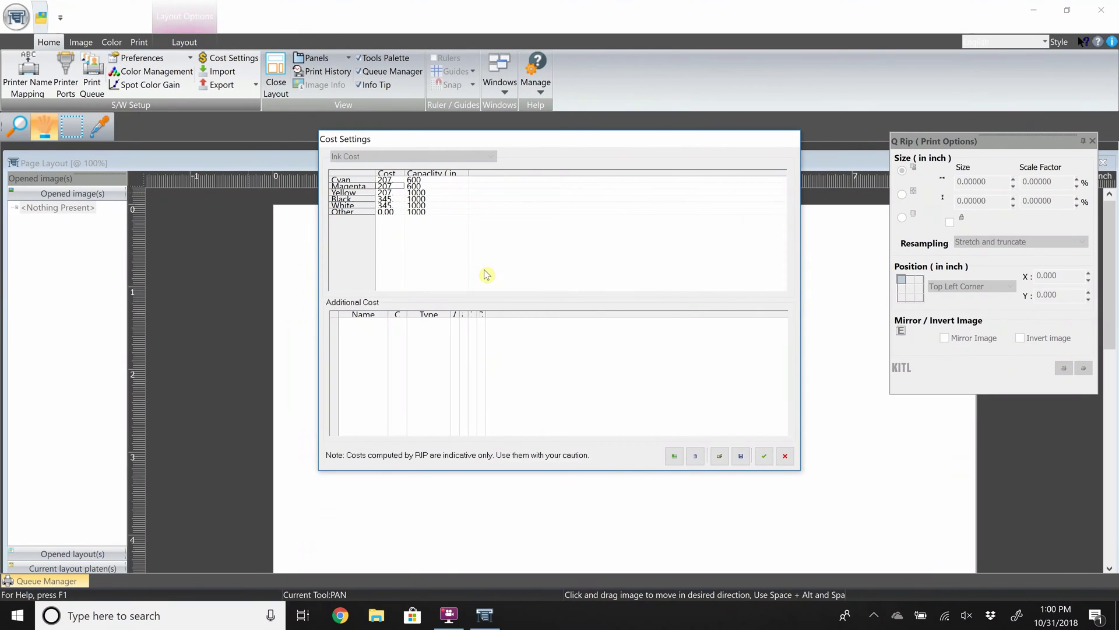
Step: Accept the ink cost settings, then add a File printer port writing .prn files to the Desktop
{"action": "left_click", "coordinate": [765, 457]}
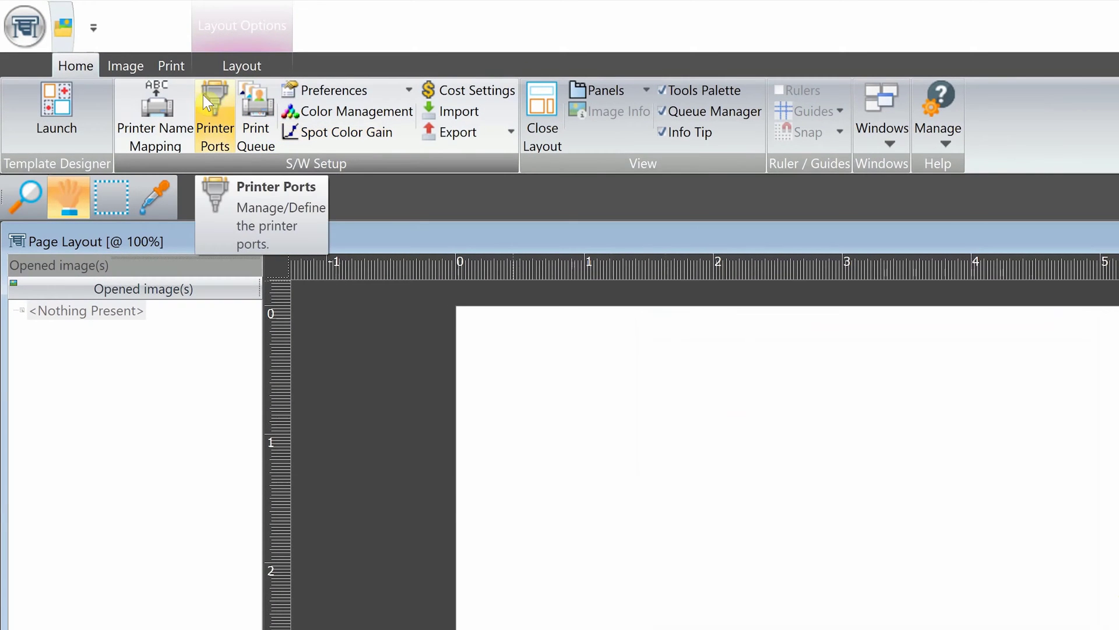
{"action": "left_click", "coordinate": [205, 96]}
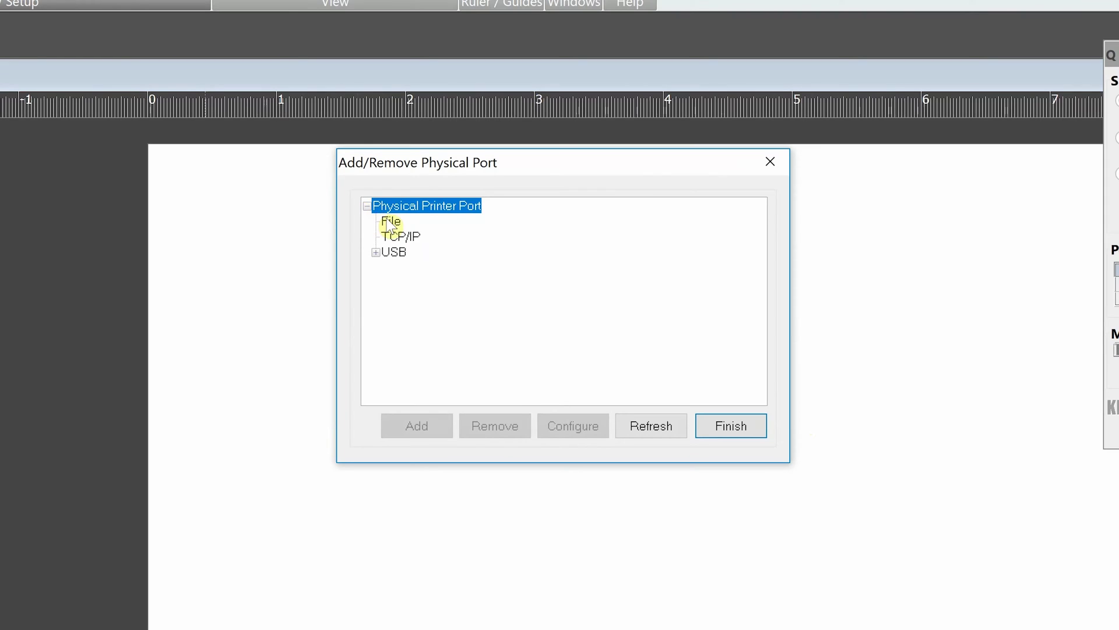
{"action": "left_click", "coordinate": [386, 221]}
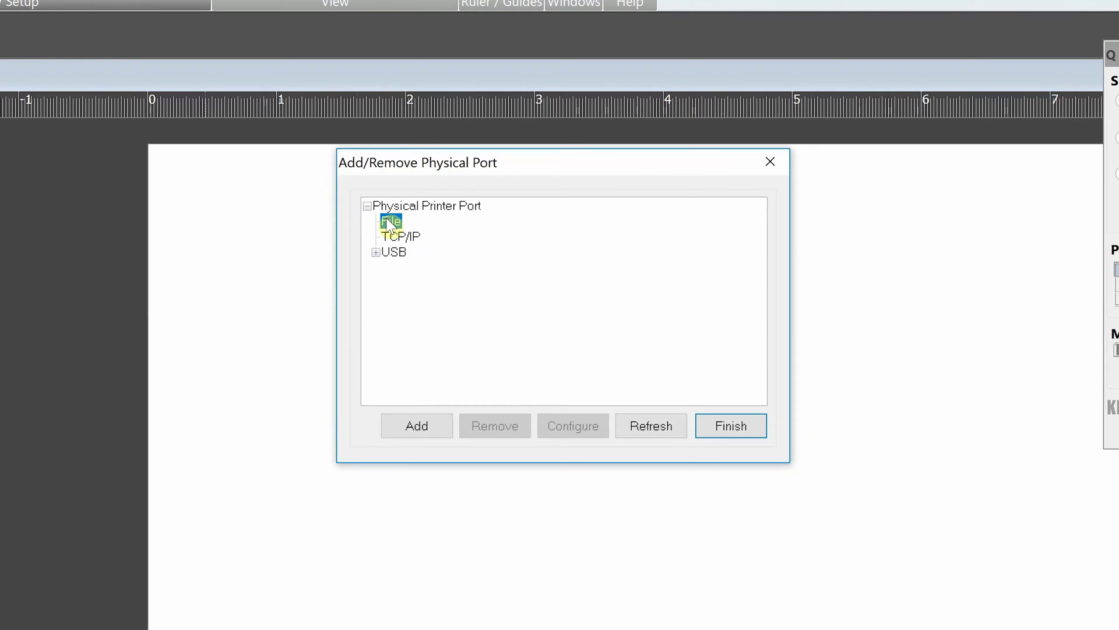
{"action": "left_click", "coordinate": [417, 427]}
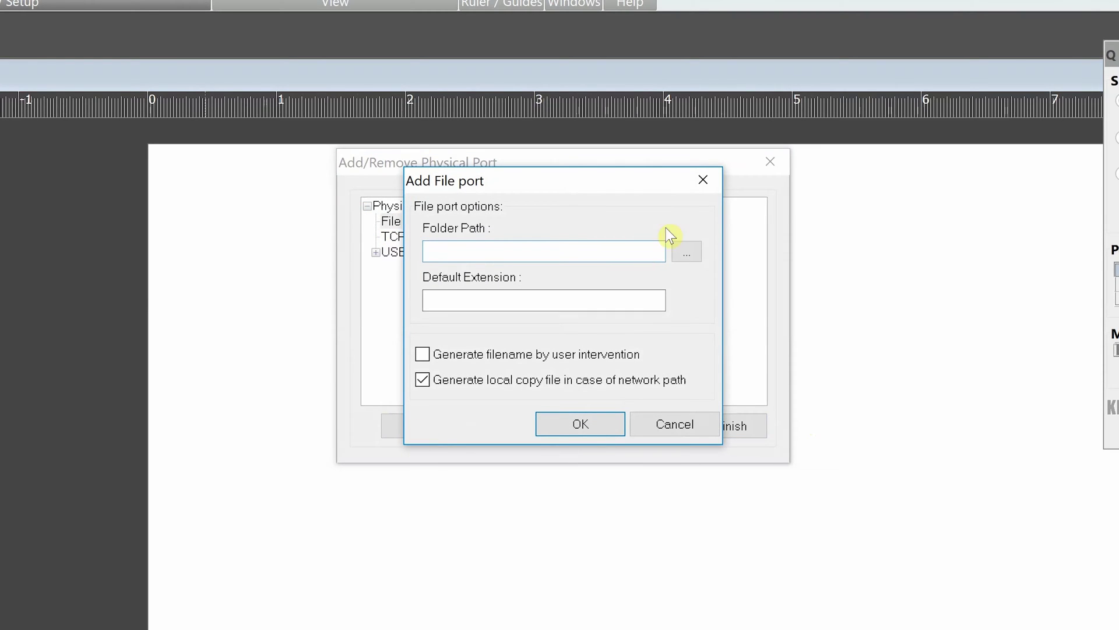
{"action": "left_click", "coordinate": [687, 251]}
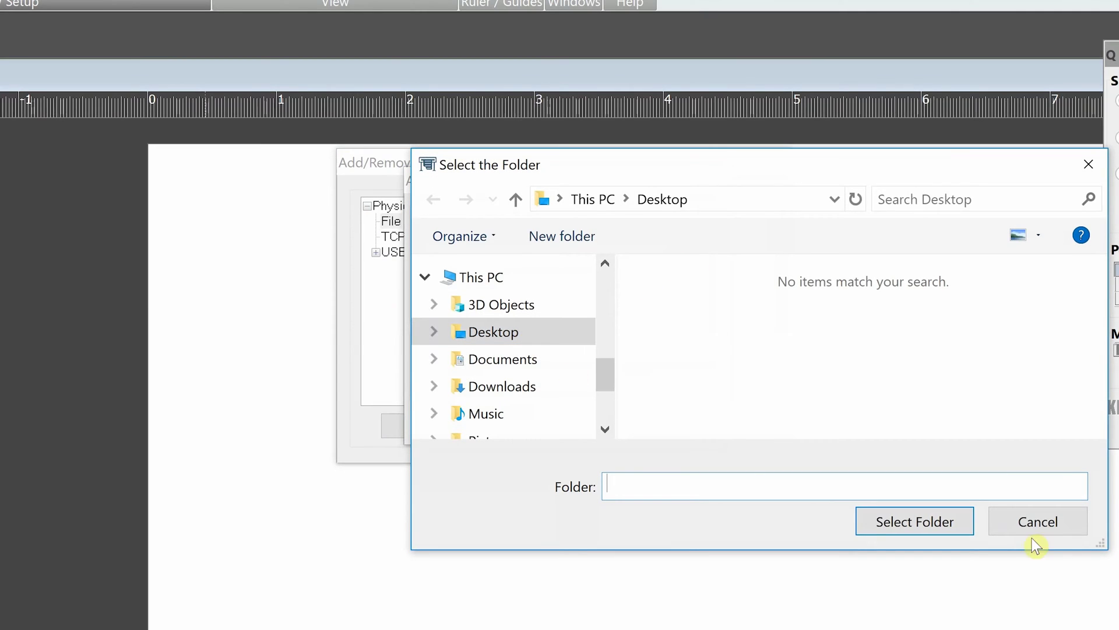
{"action": "left_click", "coordinate": [929, 524]}
{"action": "left_click", "coordinate": [470, 296]}
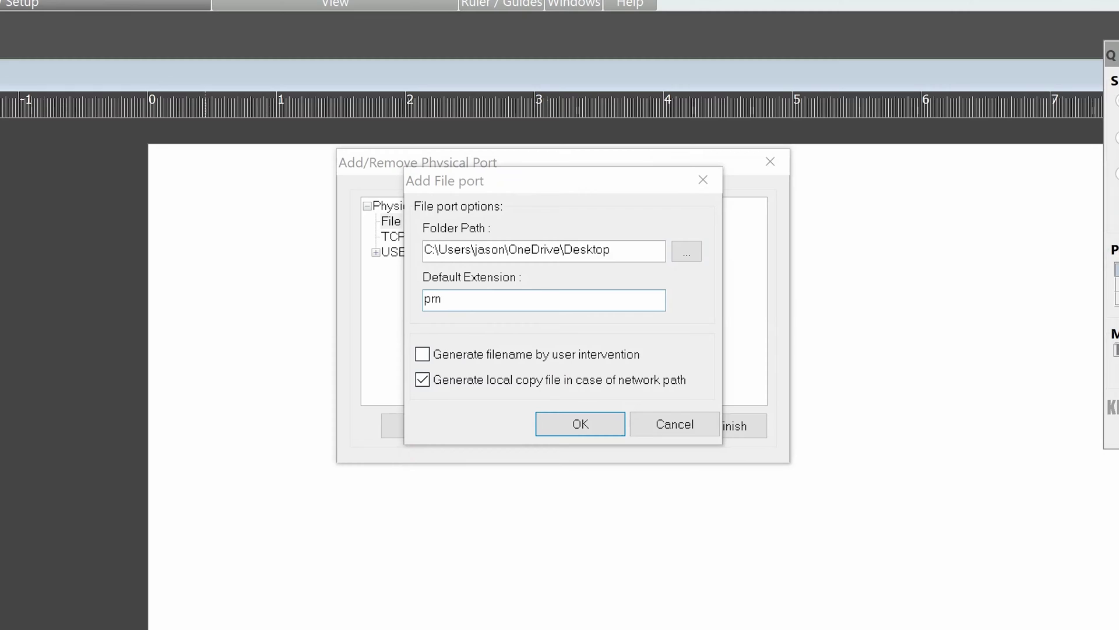
{"action": "left_click", "coordinate": [582, 418]}
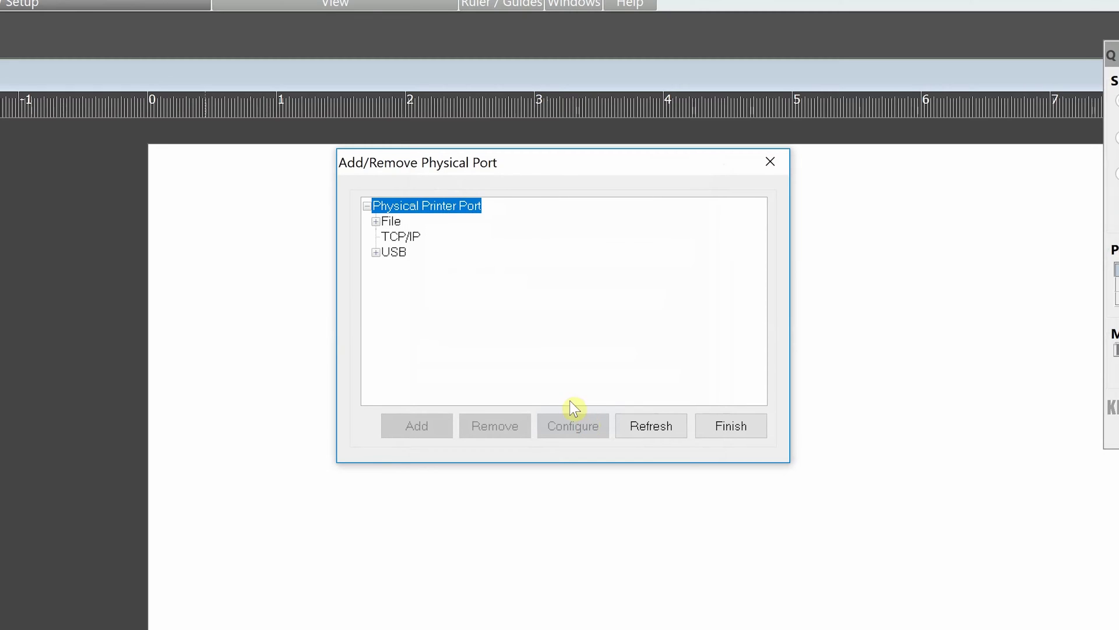
{"action": "left_click", "coordinate": [376, 222]}
{"action": "left_click", "coordinate": [376, 222]}
{"action": "left_click", "coordinate": [744, 429]}
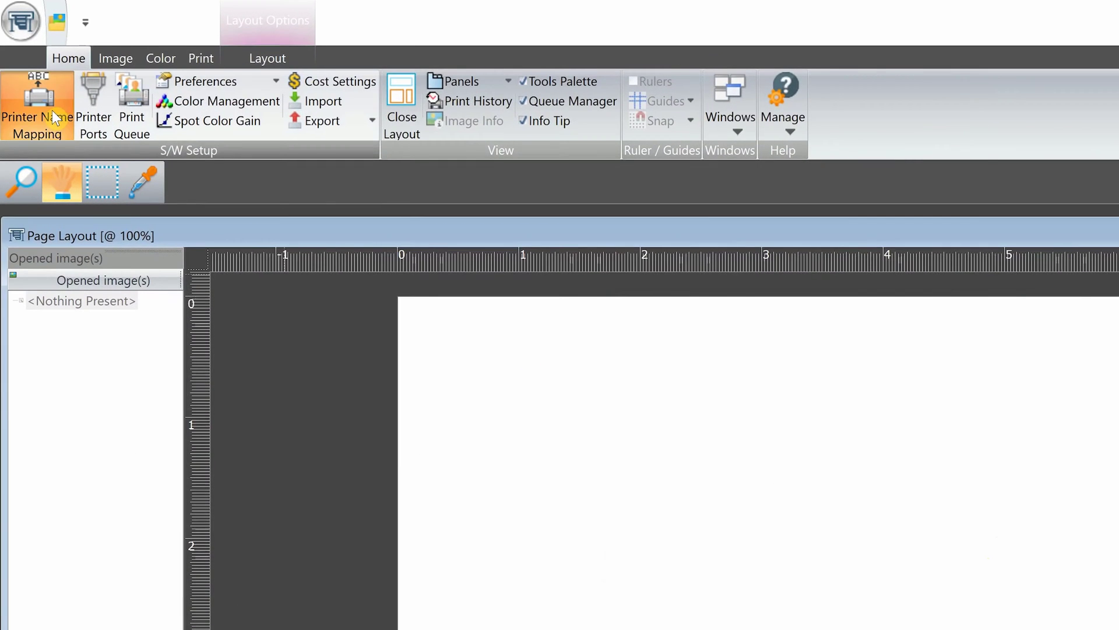
Step: Add a printer name mapping using the Desktop.prn port and the Epson SureColor model
{"action": "left_click", "coordinate": [33, 96]}
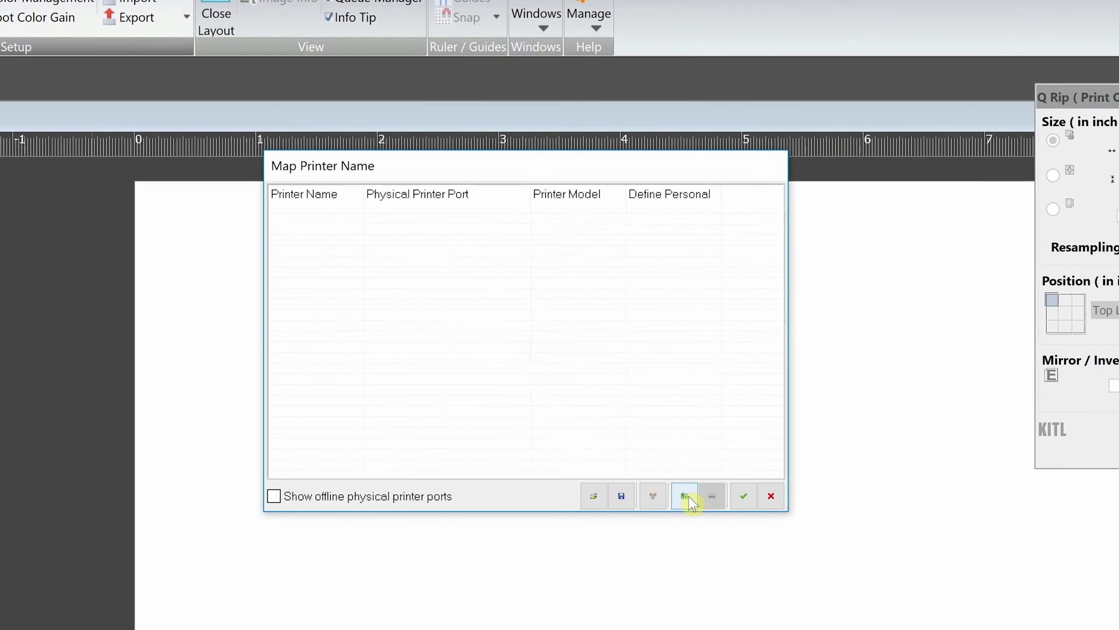
{"action": "left_click", "coordinate": [686, 497]}
{"action": "left_click", "coordinate": [457, 215]}
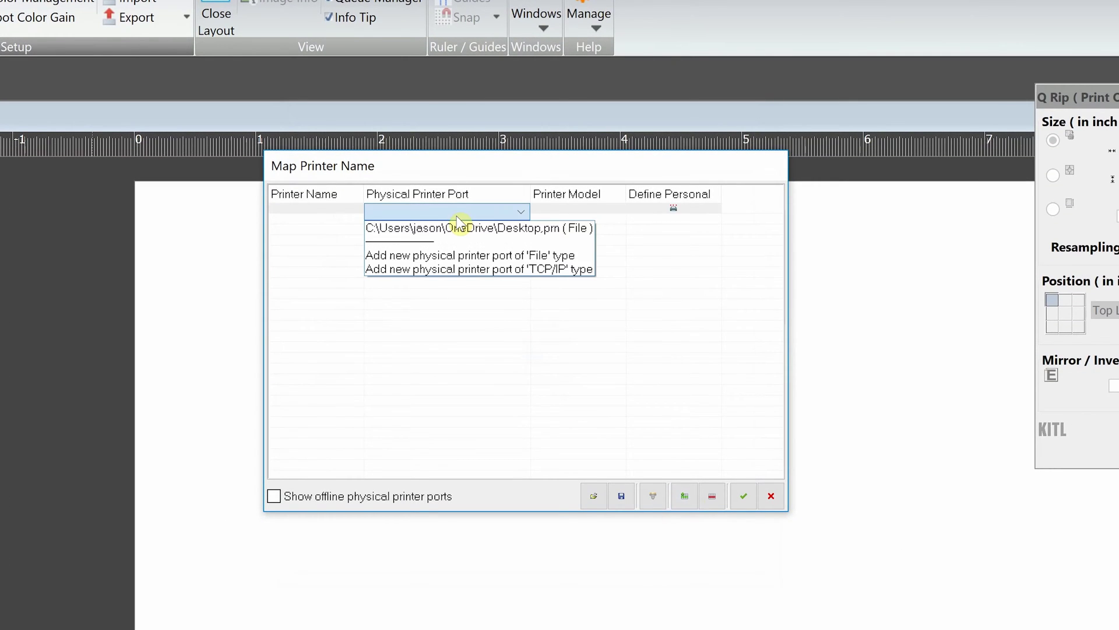
{"action": "left_click", "coordinate": [458, 228]}
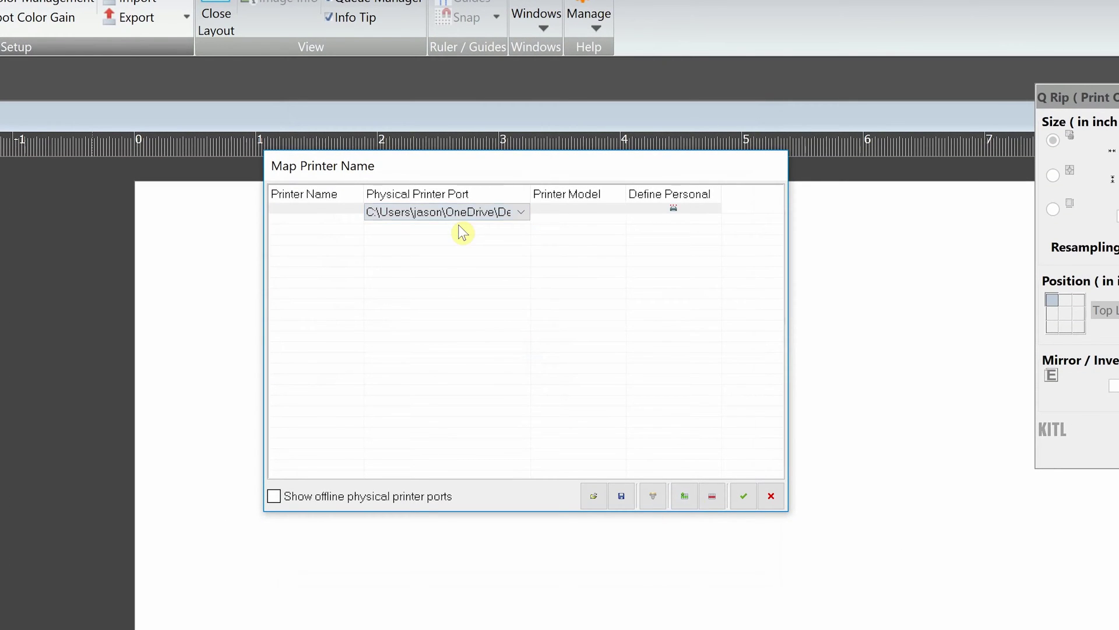
{"action": "left_click", "coordinate": [566, 212]}
{"action": "left_click", "coordinate": [568, 211]}
{"action": "left_click", "coordinate": [574, 211]}
{"action": "left_click", "coordinate": [582, 226]}
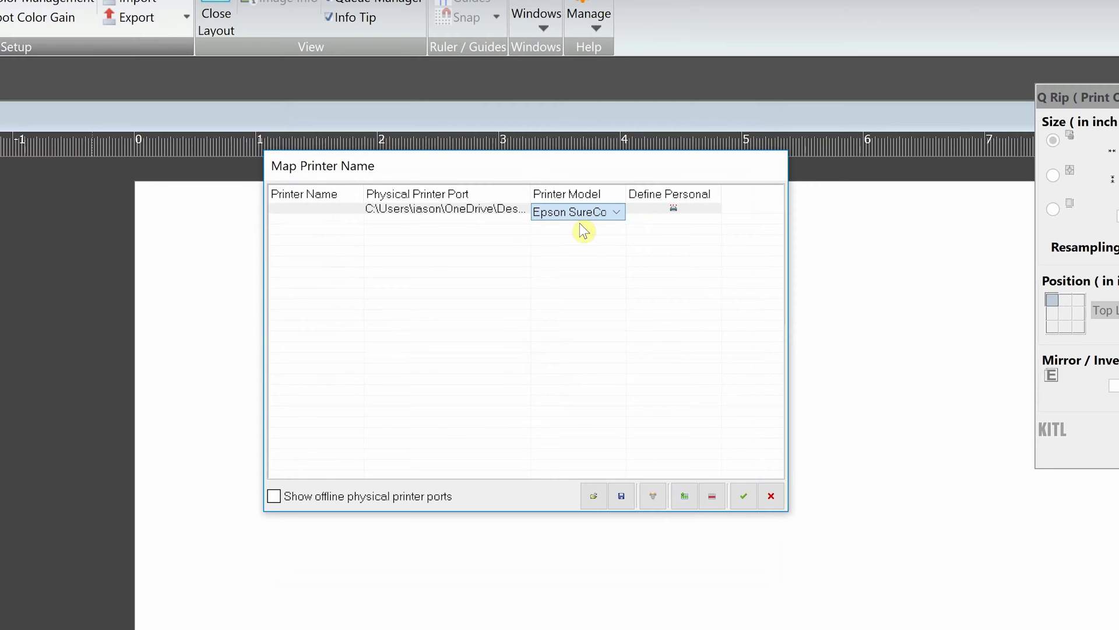
Step: Name the mapped printer Epson F2100 and save the mapping
{"action": "left_click", "coordinate": [331, 209]}
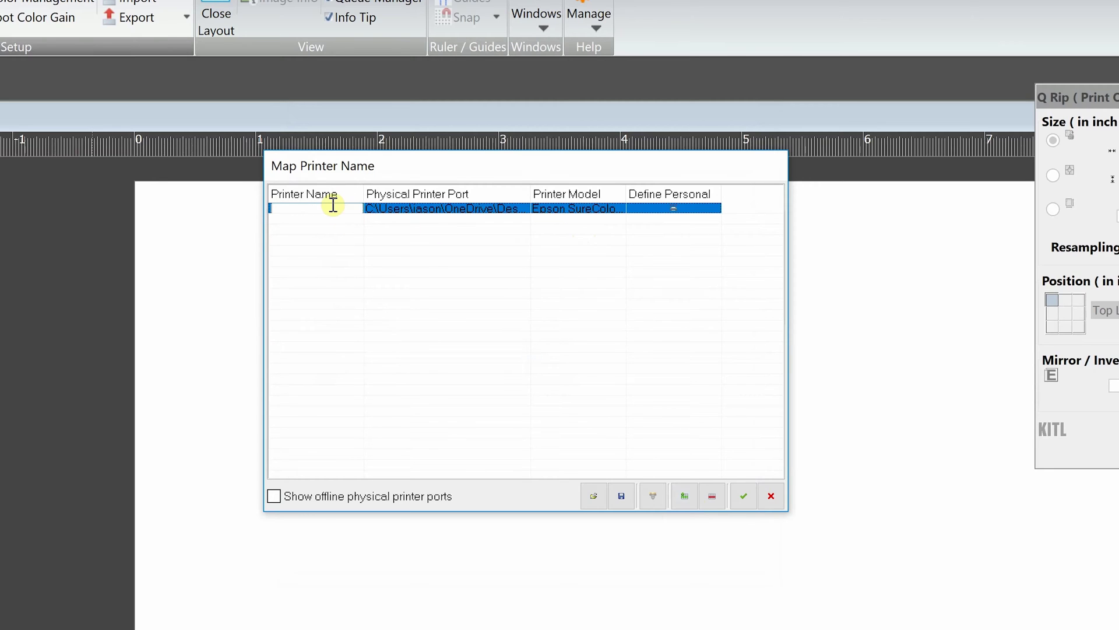
{"action": "type", "text": "F2100"}
{"action": "left_click", "coordinate": [335, 211]}
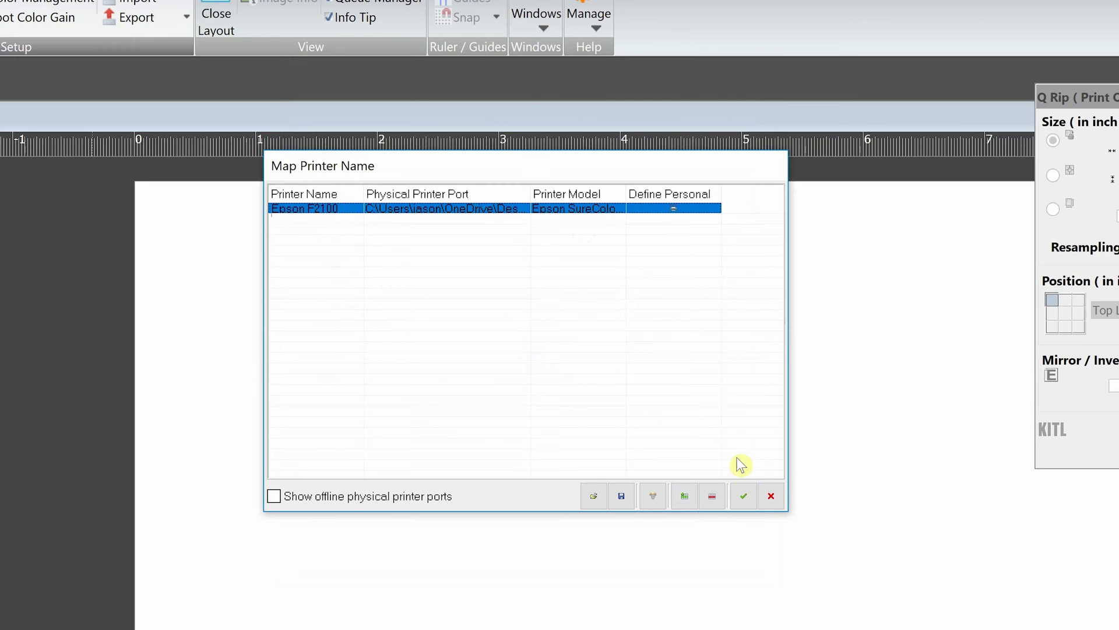
{"action": "left_click", "coordinate": [744, 496]}
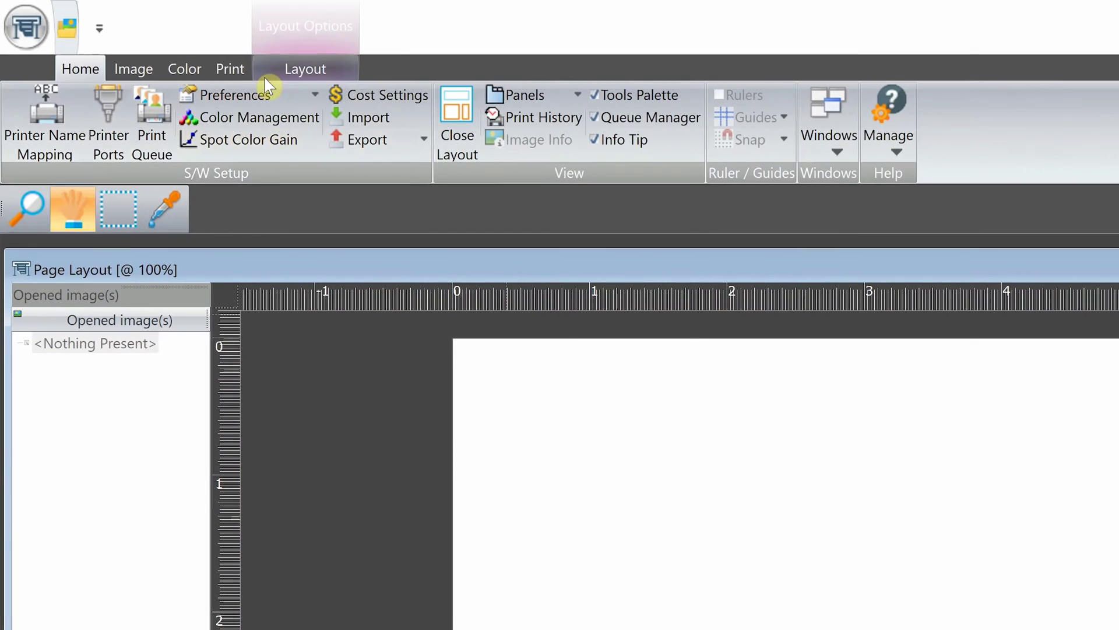
Step: Create a new layout from the predefined F2100 Production > Black Media Production environment
{"action": "left_click", "coordinate": [305, 69]}
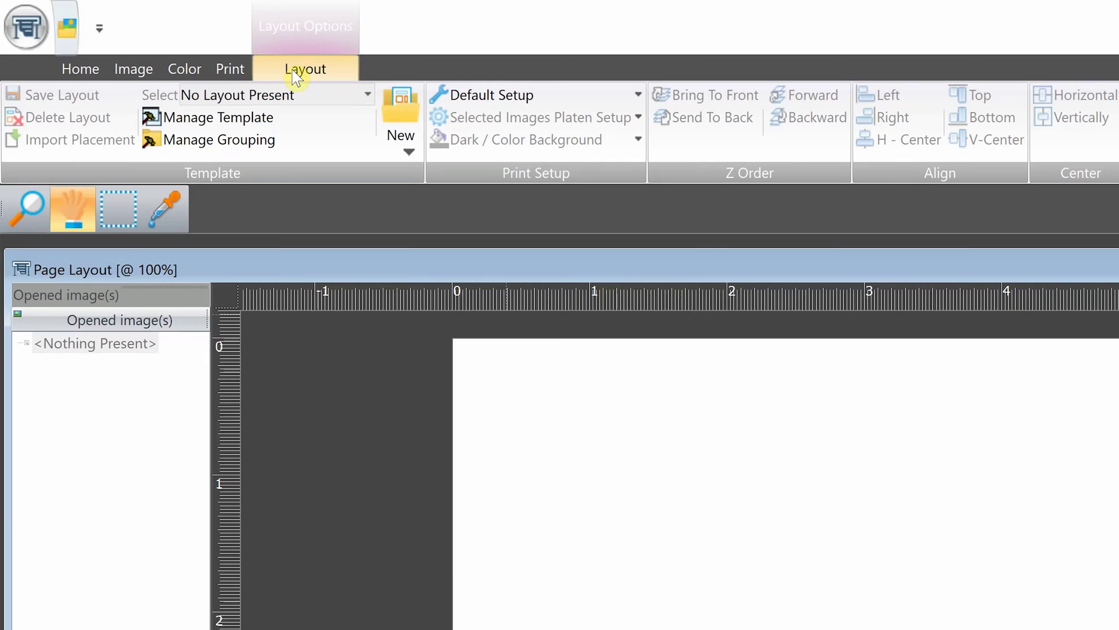
{"action": "left_click", "coordinate": [411, 151]}
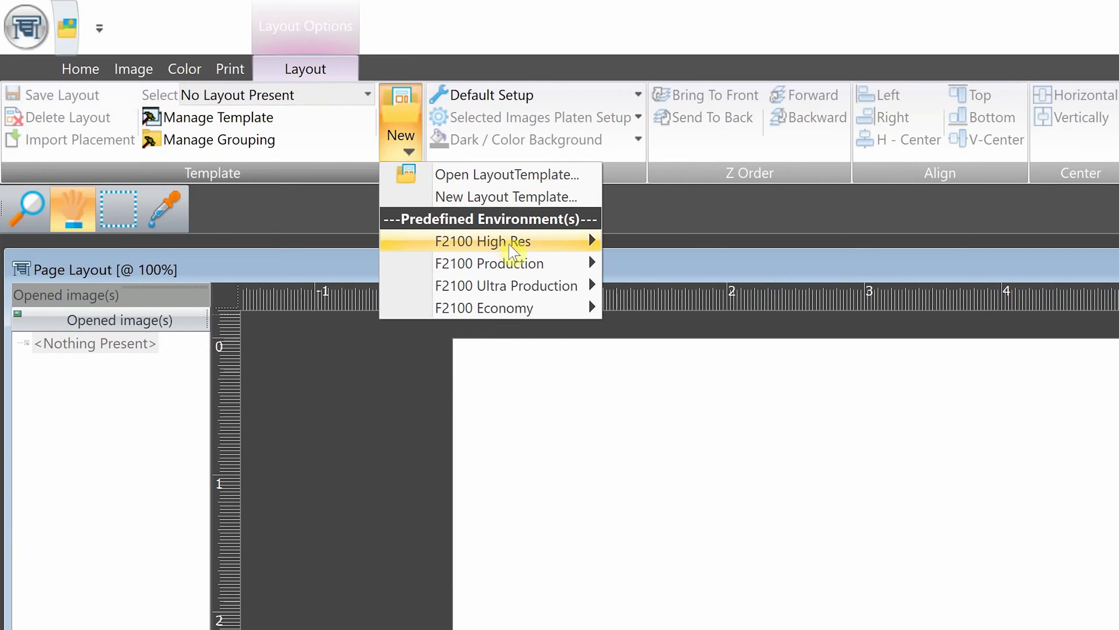
{"action": "mouse_move", "coordinate": [532, 268]}
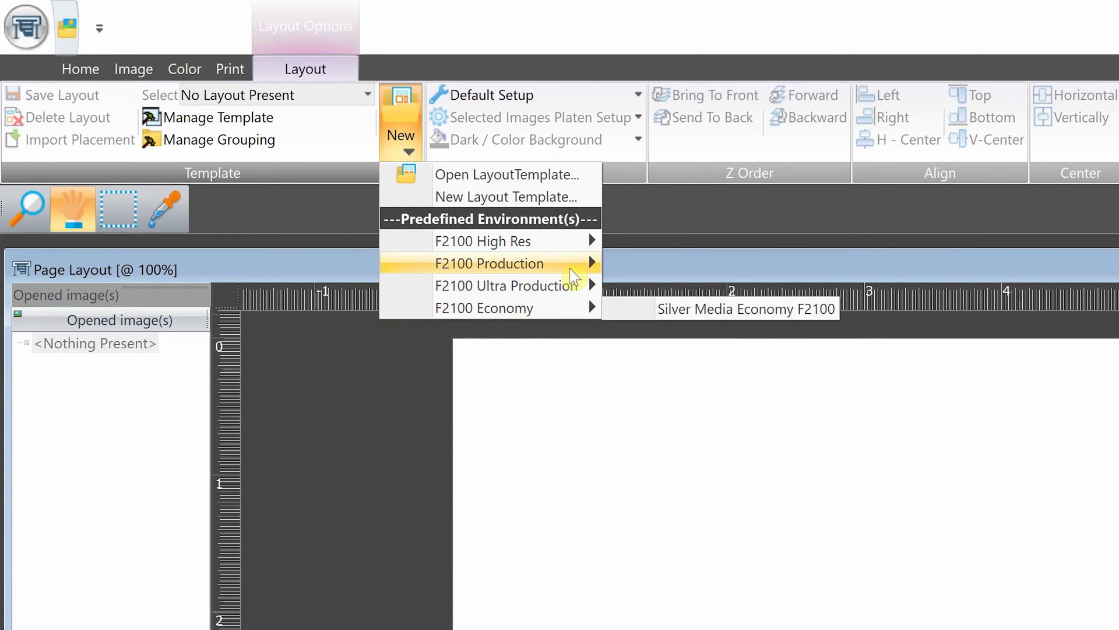
{"action": "mouse_move", "coordinate": [573, 276]}
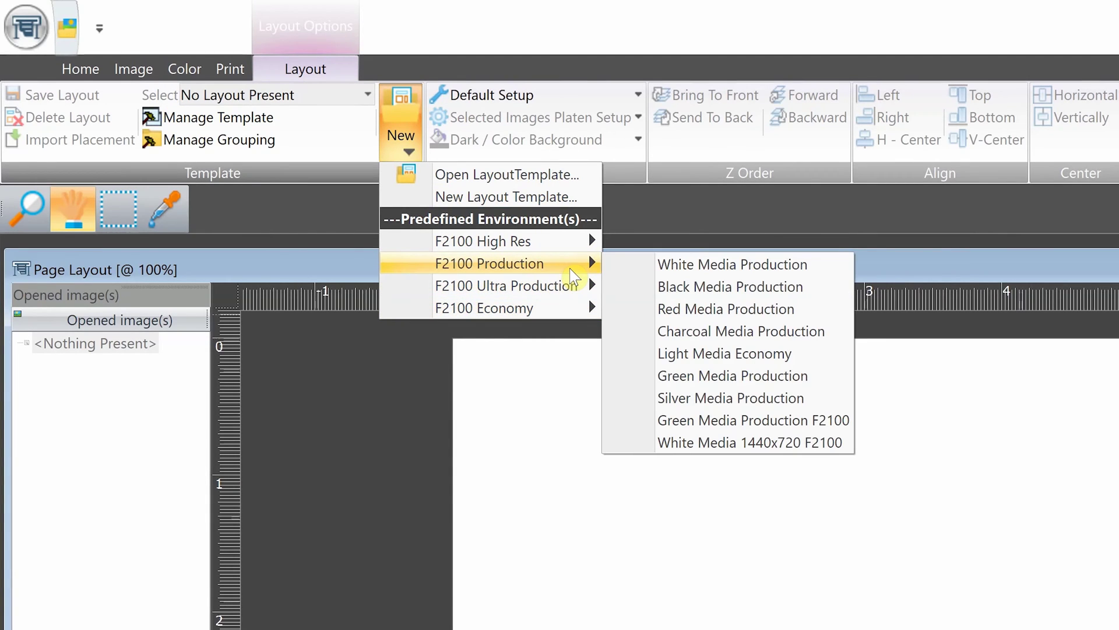
{"action": "left_click", "coordinate": [822, 293]}
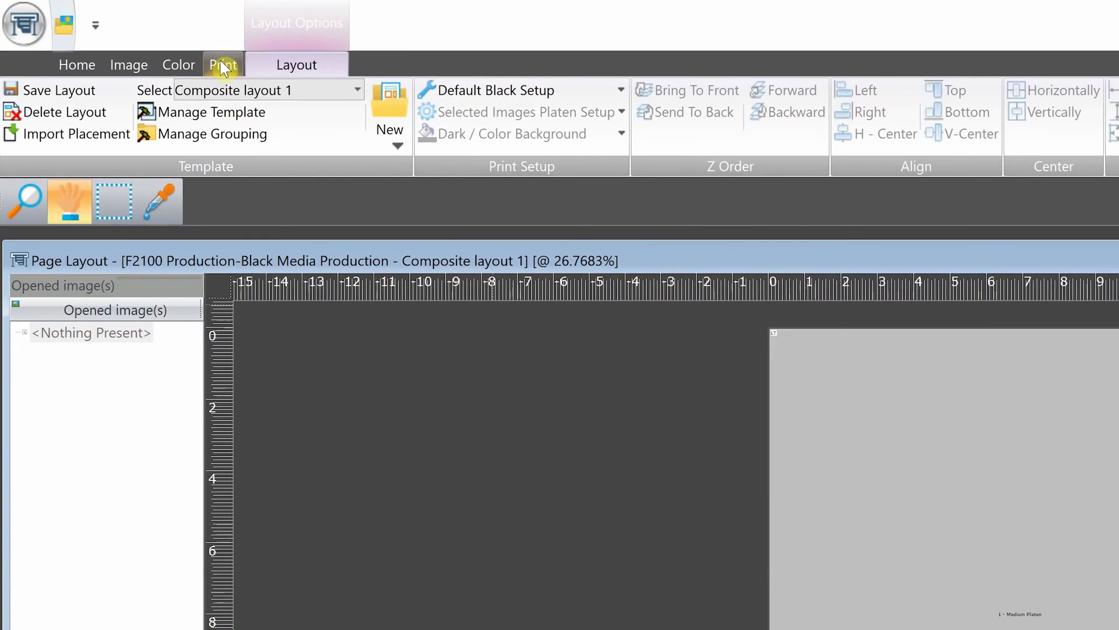
Step: In the Print tab's Platen/Tray list, keep Medium Platen (14.00 x 16.00 inch) selected
{"action": "left_click", "coordinate": [138, 43]}
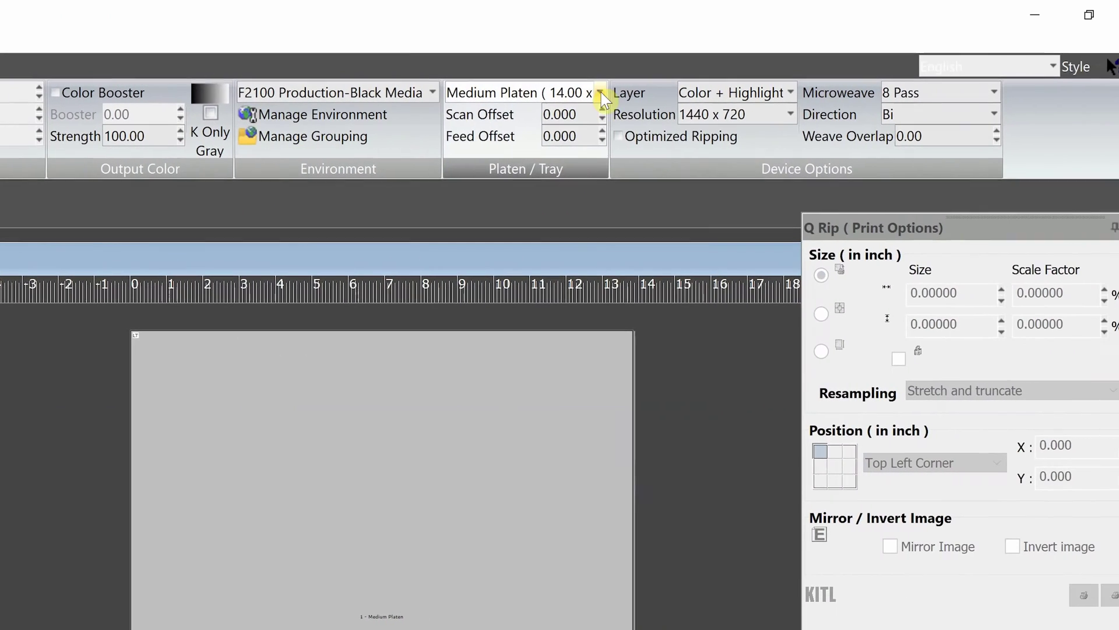
{"action": "left_click", "coordinate": [1118, 90]}
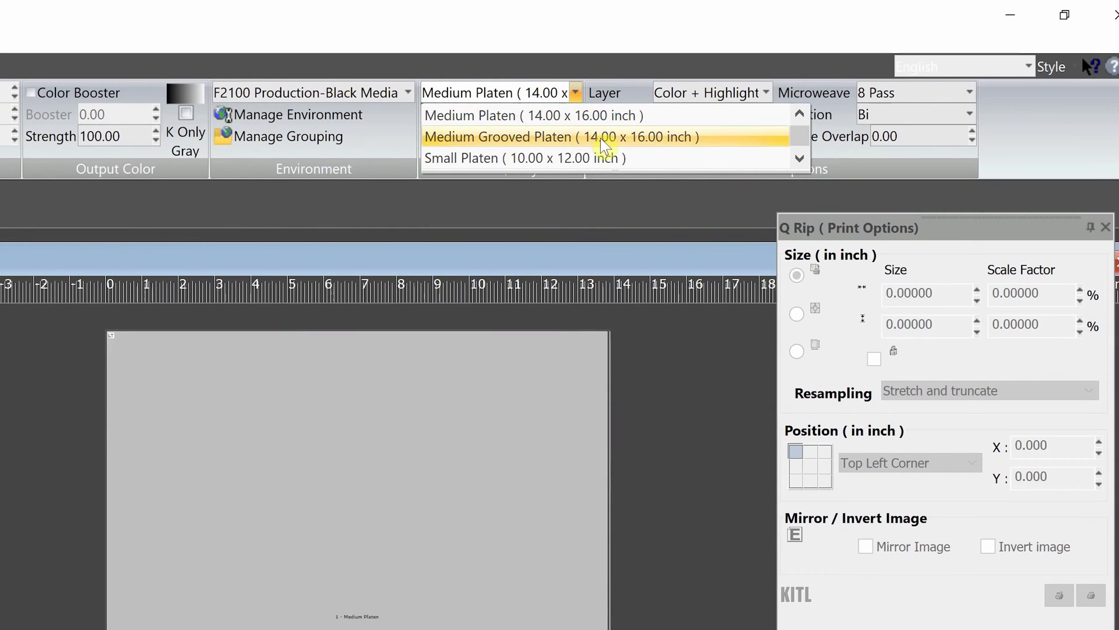
{"action": "scroll", "coordinate": [623, 139], "scroll_direction": "down", "scroll_amount": 1}
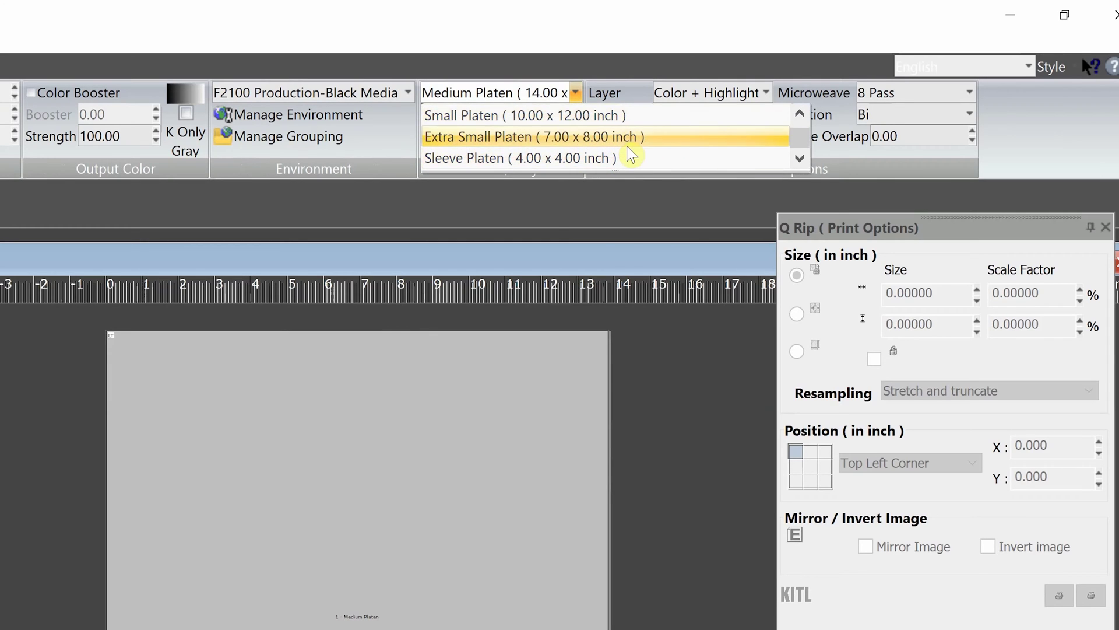
{"action": "scroll", "coordinate": [630, 153], "scroll_direction": "up", "scroll_amount": 1}
{"action": "left_click", "coordinate": [625, 145]}
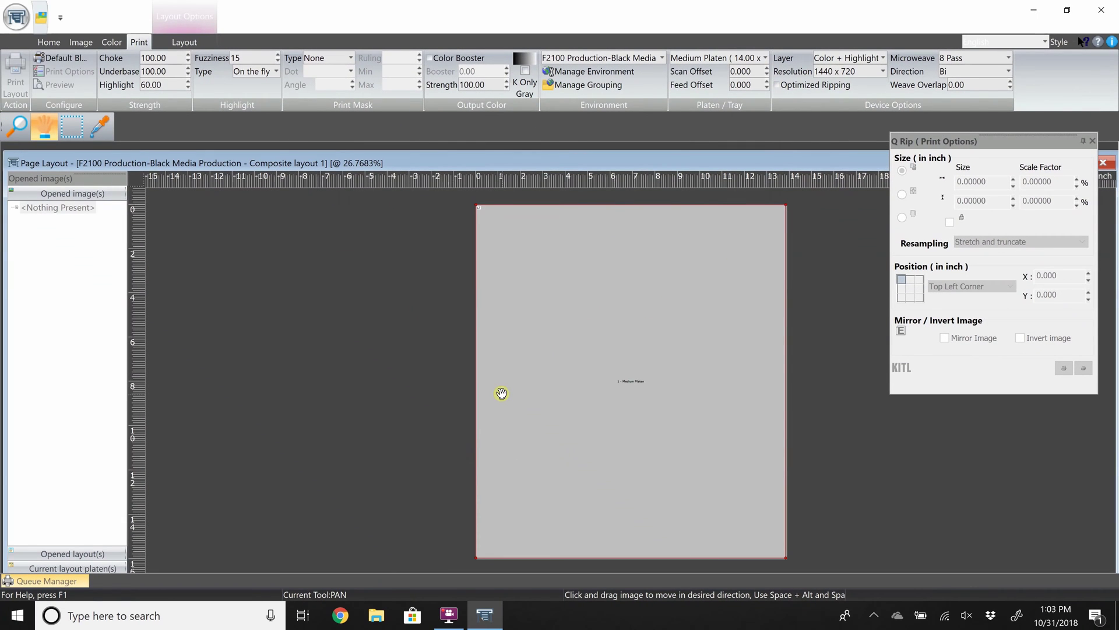
Step: Open DESIGN_DADDY.png, the 'AHHHH I'VE CREATED A MONSTER' artwork, from the Desktop
{"action": "left_click", "coordinate": [44, 24]}
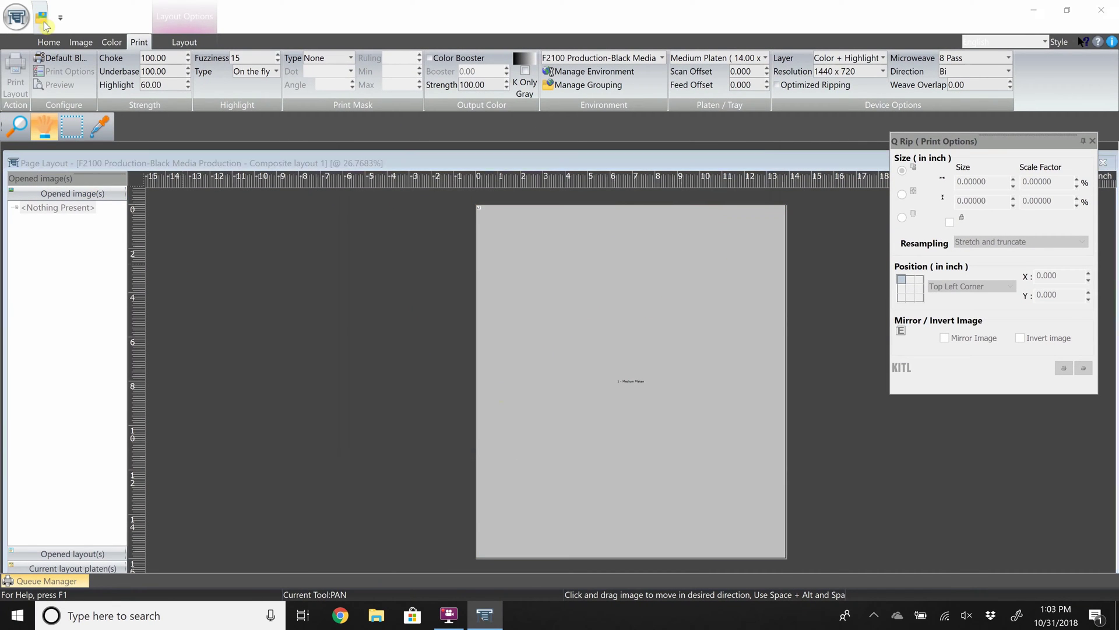
{"action": "left_click", "coordinate": [515, 175]}
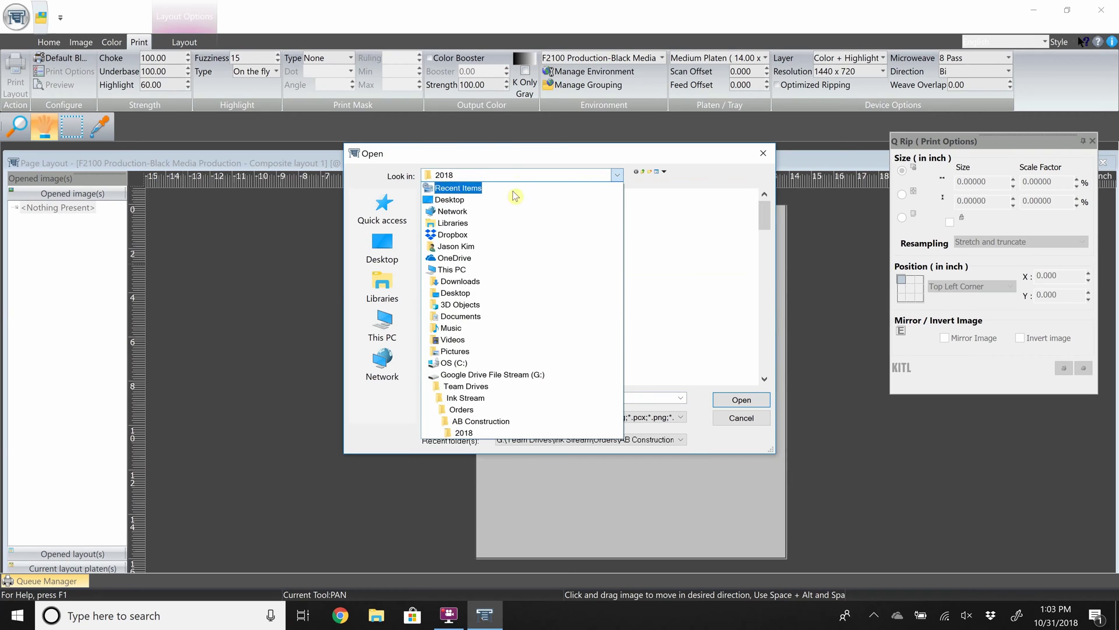
{"action": "left_click", "coordinate": [507, 200]}
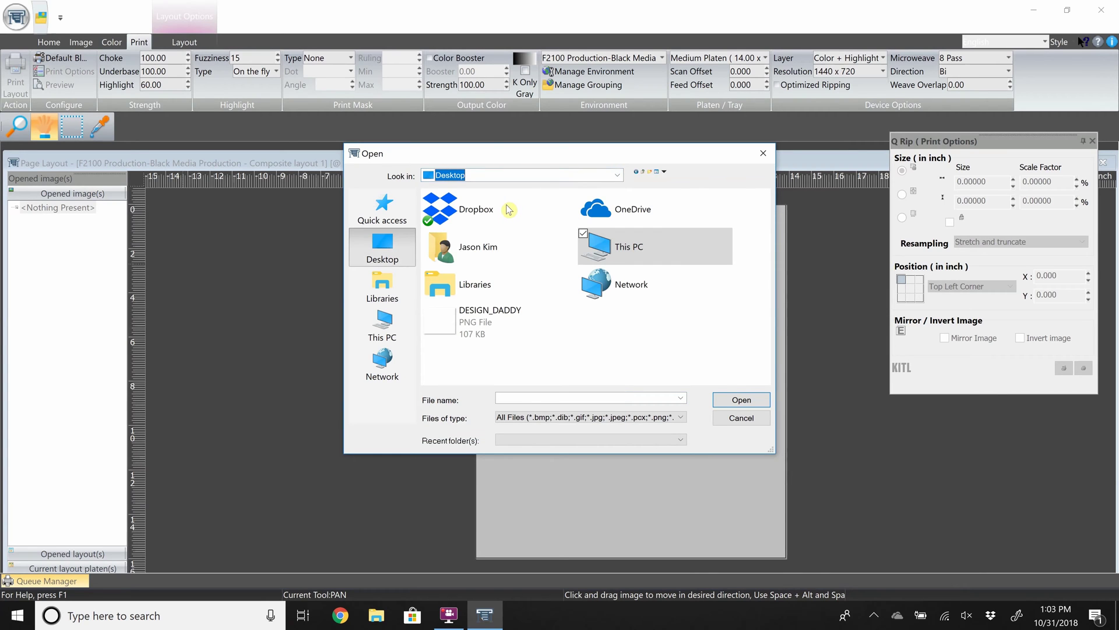
{"action": "double_click", "coordinate": [460, 328]}
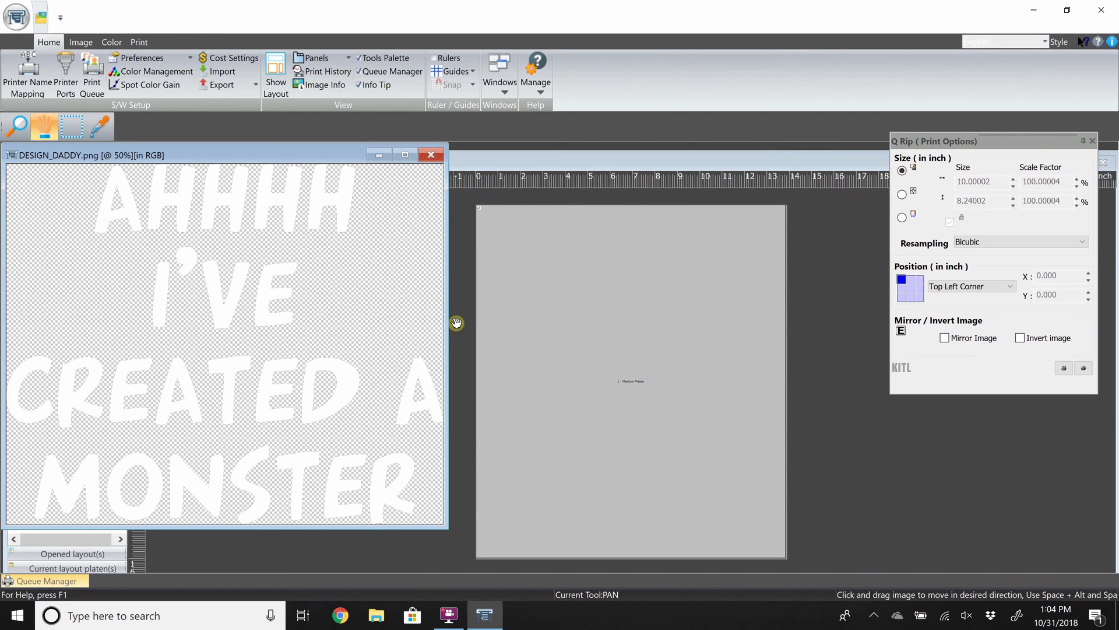
Step: Place DESIGN_DADDY.png from Opened image(s) onto the layout platen
{"action": "left_click", "coordinate": [505, 161]}
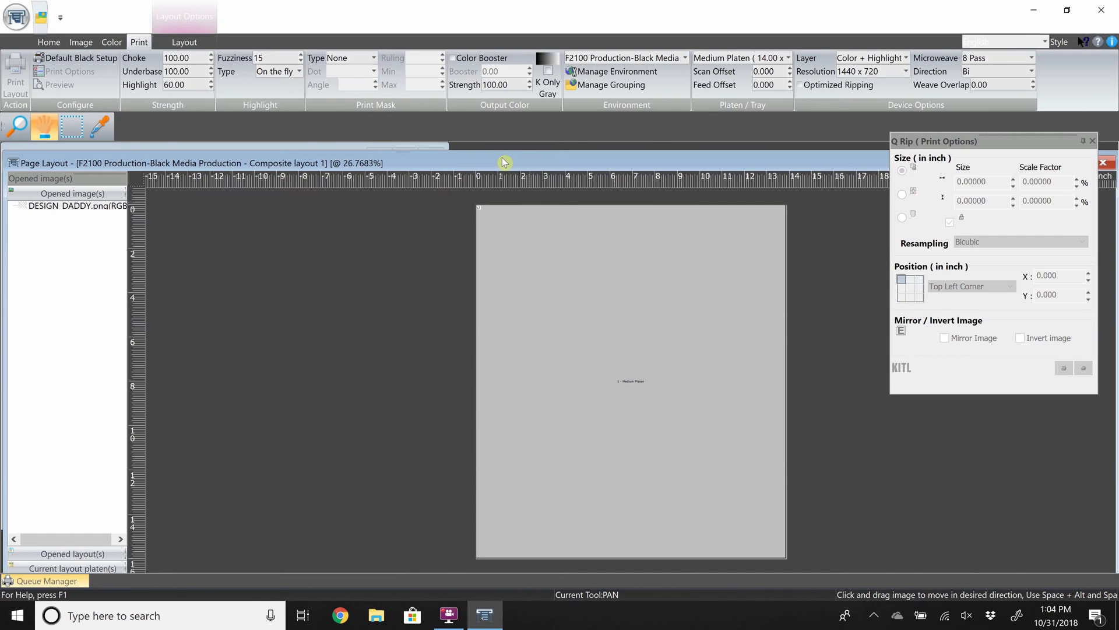
{"action": "double_click", "coordinate": [76, 209]}
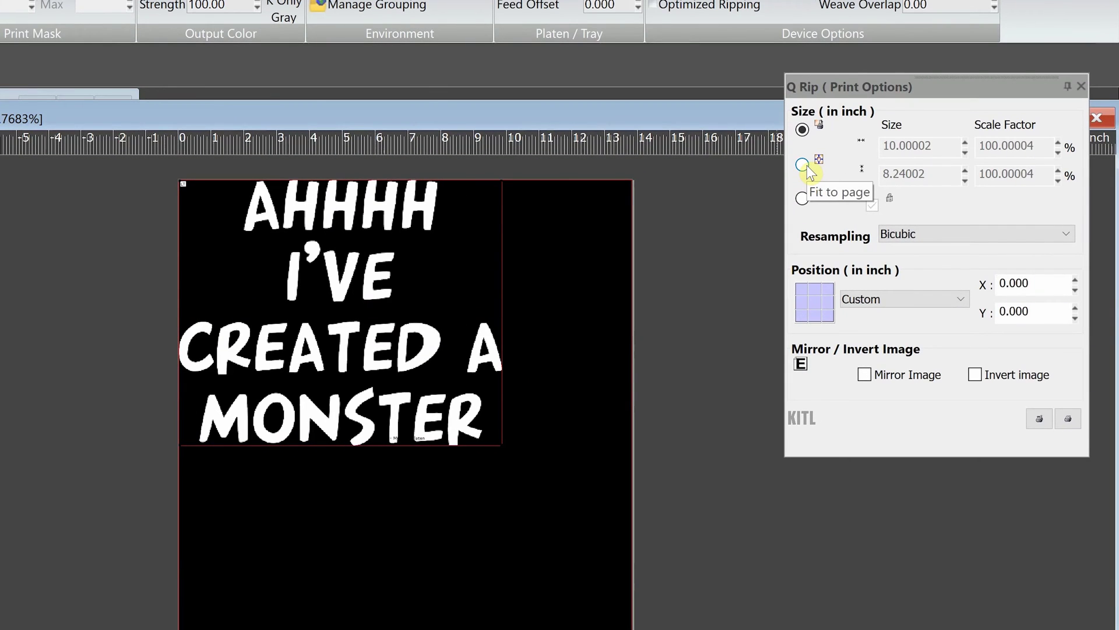
{"action": "left_click", "coordinate": [803, 165]}
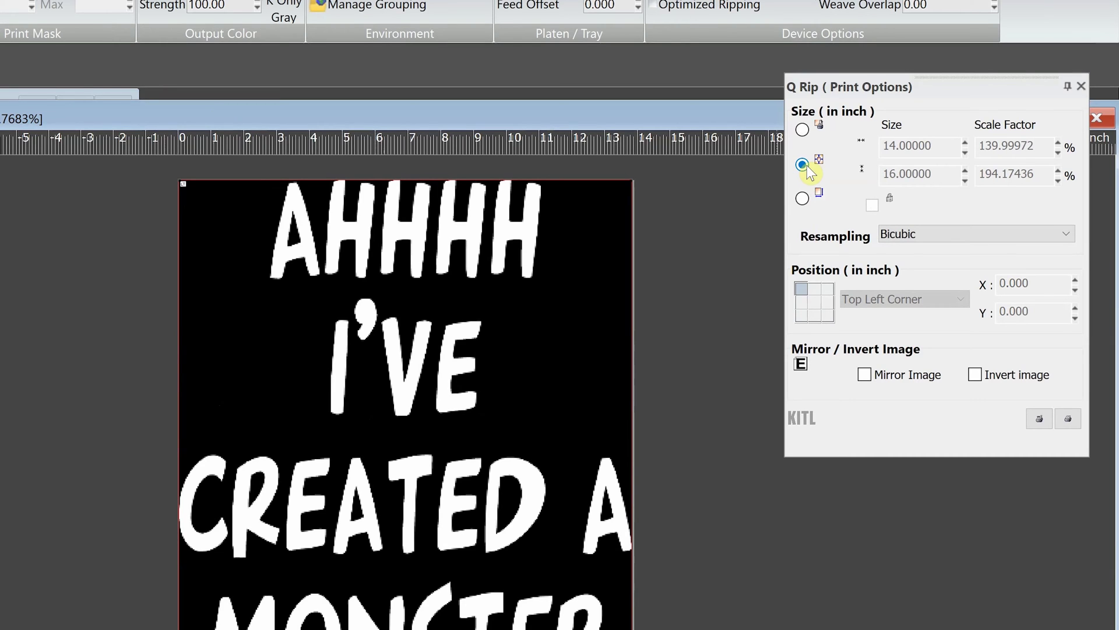
Step: Switch to a custom print size with the aspect lock on, selecting the width field
{"action": "left_click", "coordinate": [803, 198]}
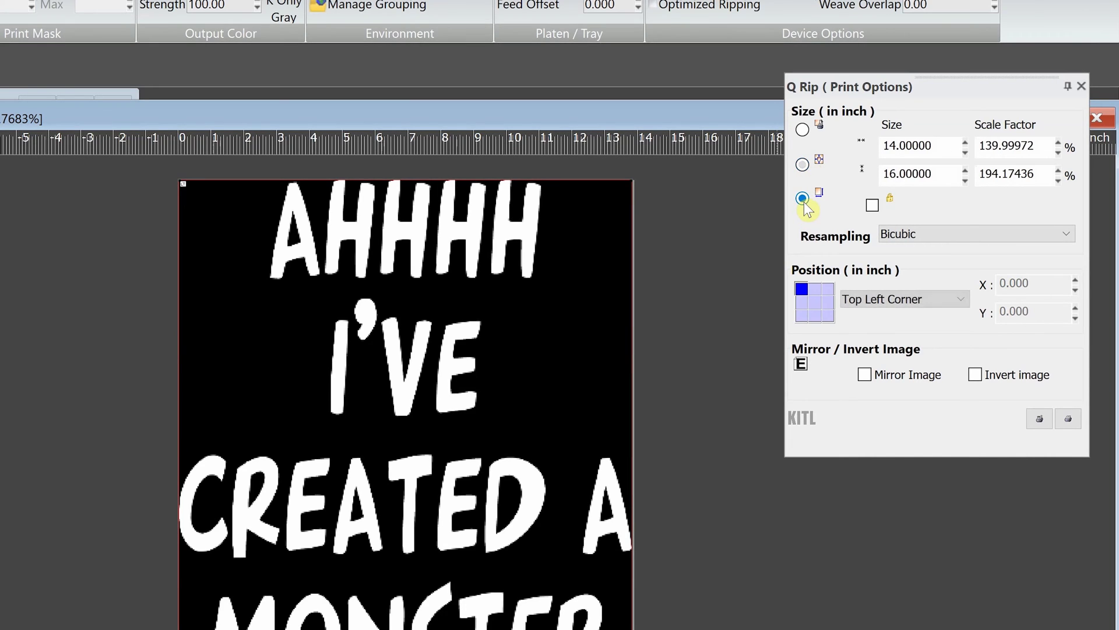
{"action": "left_click", "coordinate": [873, 206]}
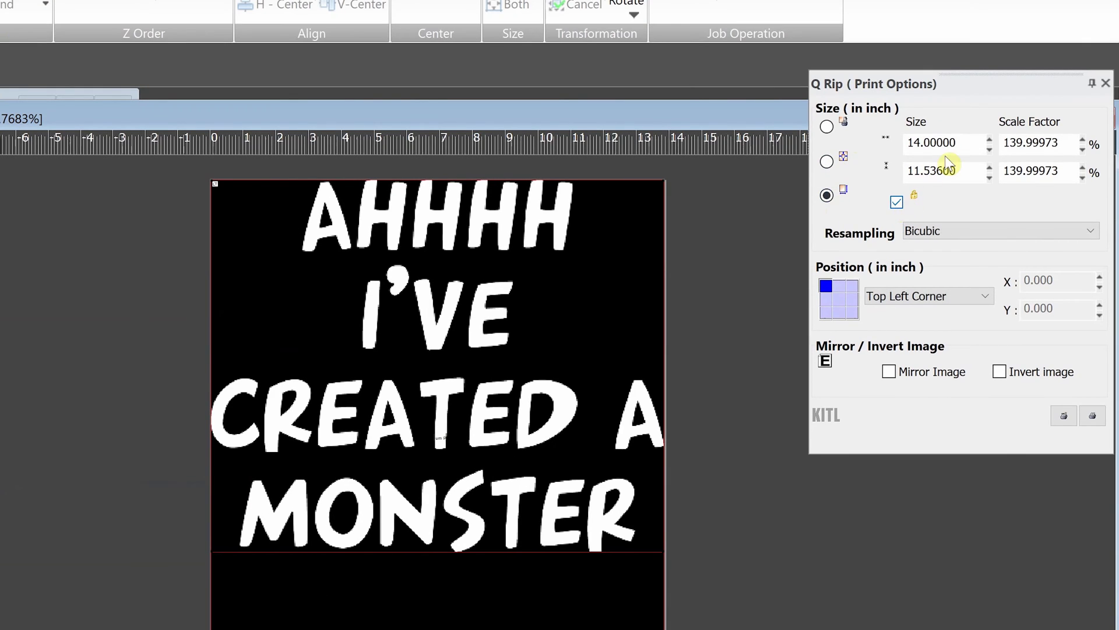
{"action": "double_click", "coordinate": [918, 142]}
{"action": "double_click", "coordinate": [965, 172]}
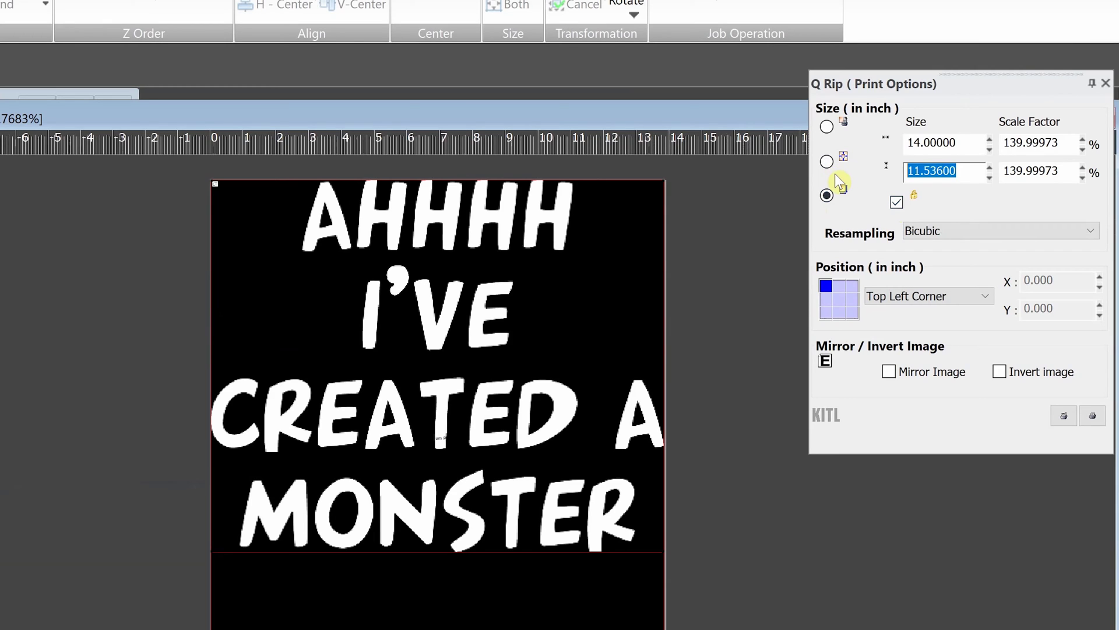
{"action": "double_click", "coordinate": [974, 143]}
Step: Set the width to 10 inches and anchor the artwork at Top Center in the Position grid
{"action": "type", "text": "10"}
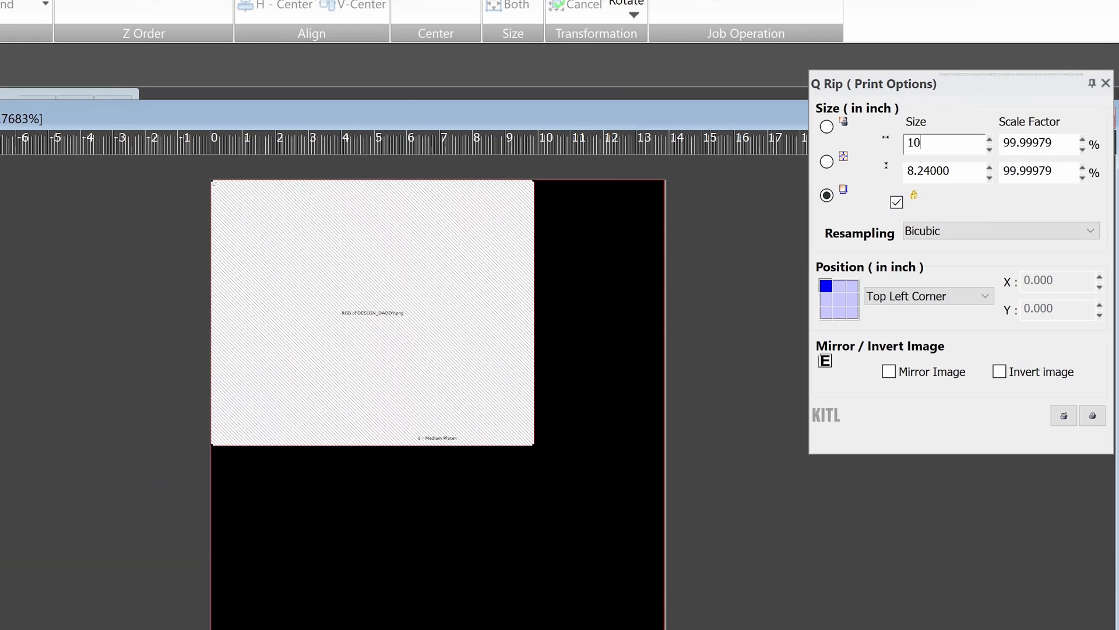
{"action": "left_click", "coordinate": [840, 286]}
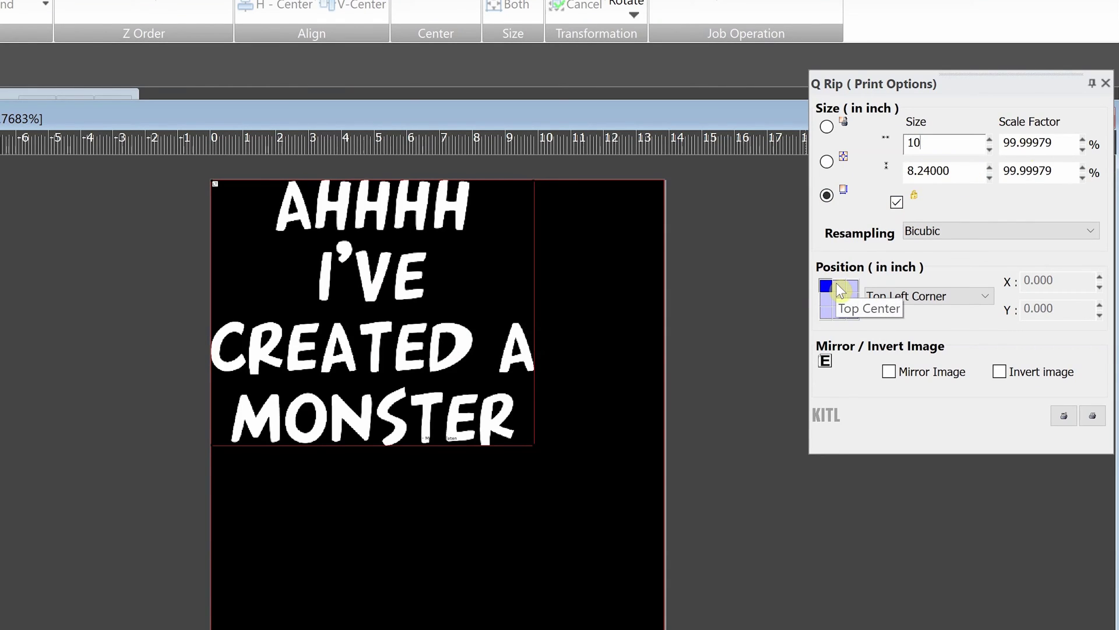
{"action": "left_click", "coordinate": [851, 285]}
{"action": "left_click", "coordinate": [840, 312]}
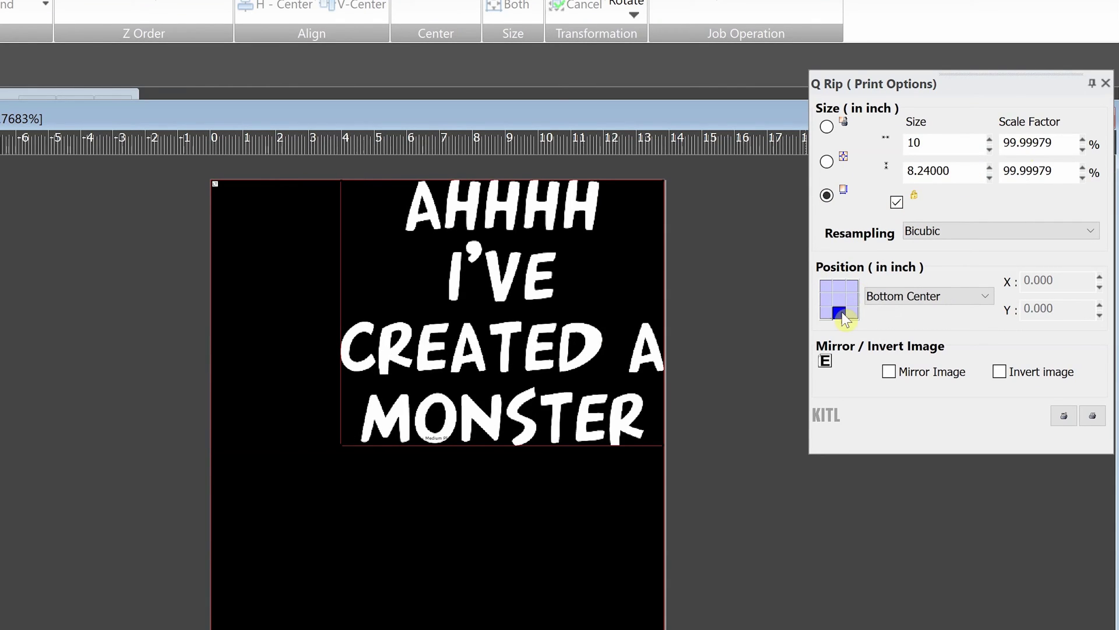
{"action": "left_click", "coordinate": [842, 298]}
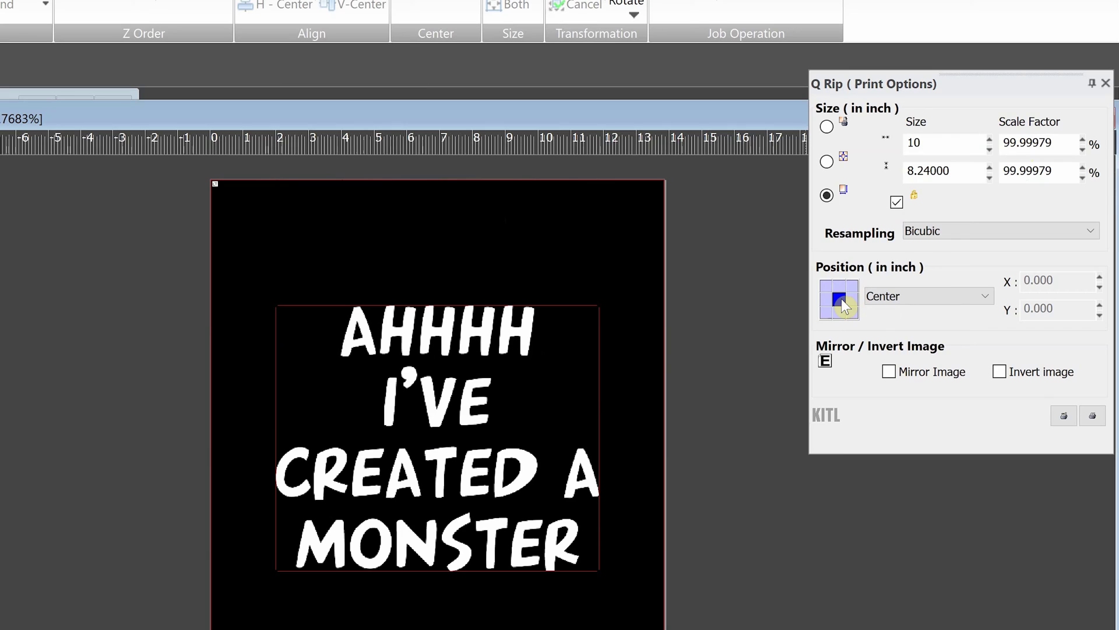
{"action": "left_click", "coordinate": [841, 286]}
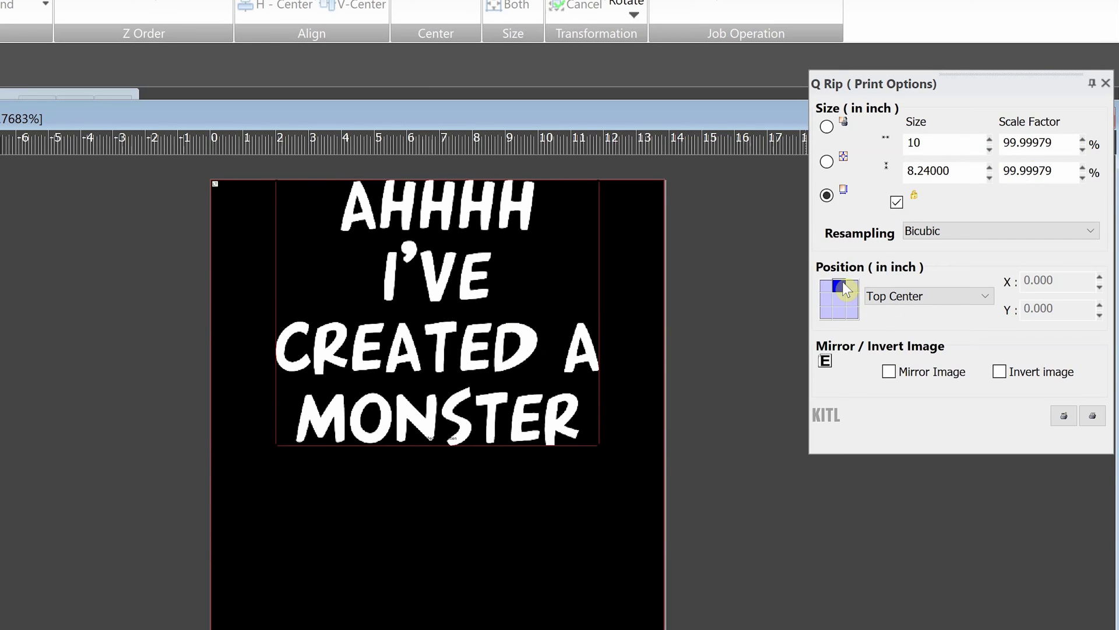
Step: Send the monster layout to the epson f2100 printer with Copies left at 1
{"action": "left_click", "coordinate": [1093, 416]}
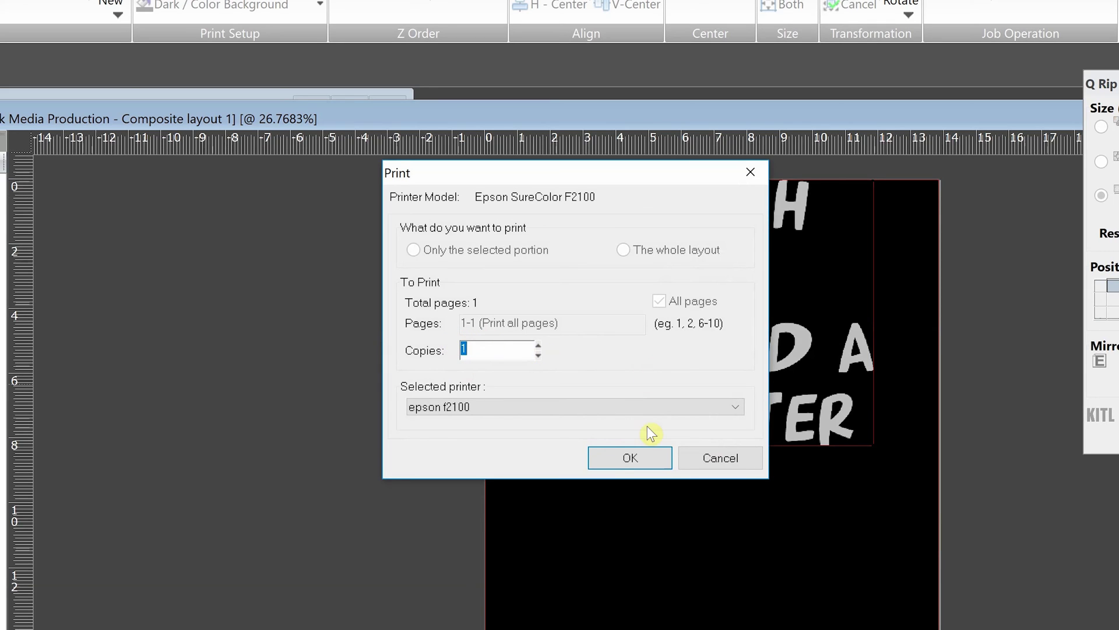
{"action": "left_click", "coordinate": [646, 460]}
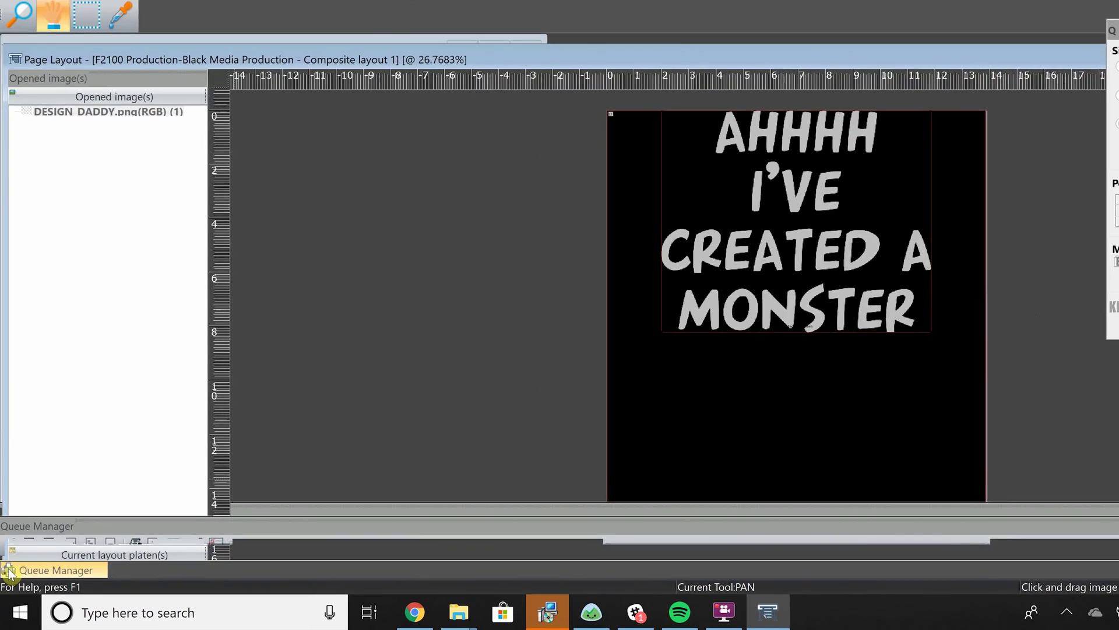
Step: Expand the Composite layout 1 job in the queue to reveal its $0.70 total cost
{"action": "left_click", "coordinate": [23, 581]}
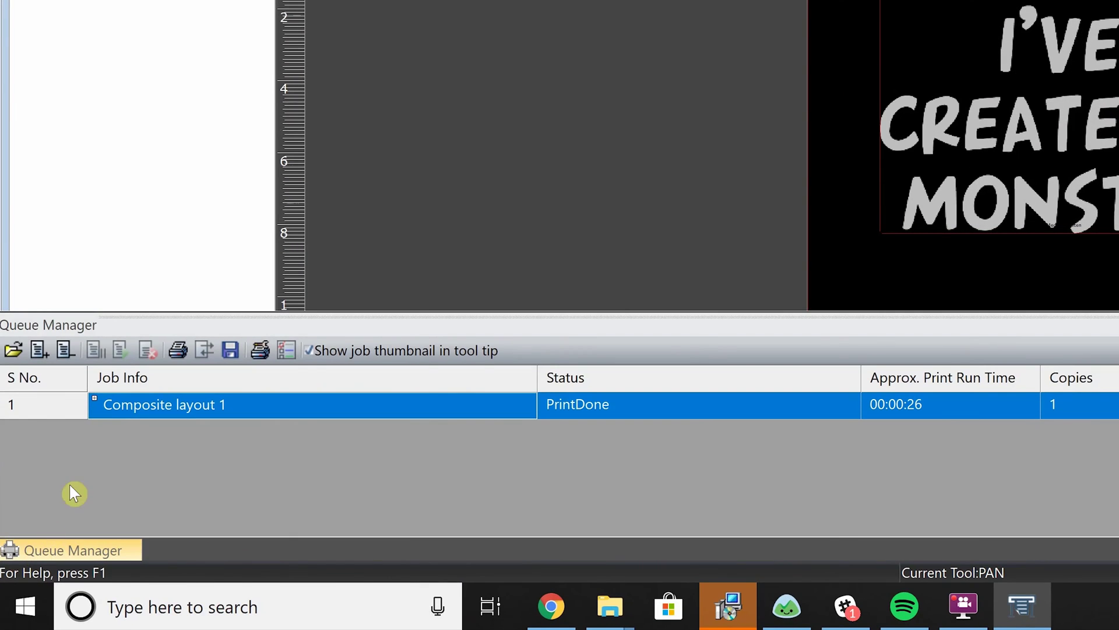
{"action": "left_click", "coordinate": [94, 398]}
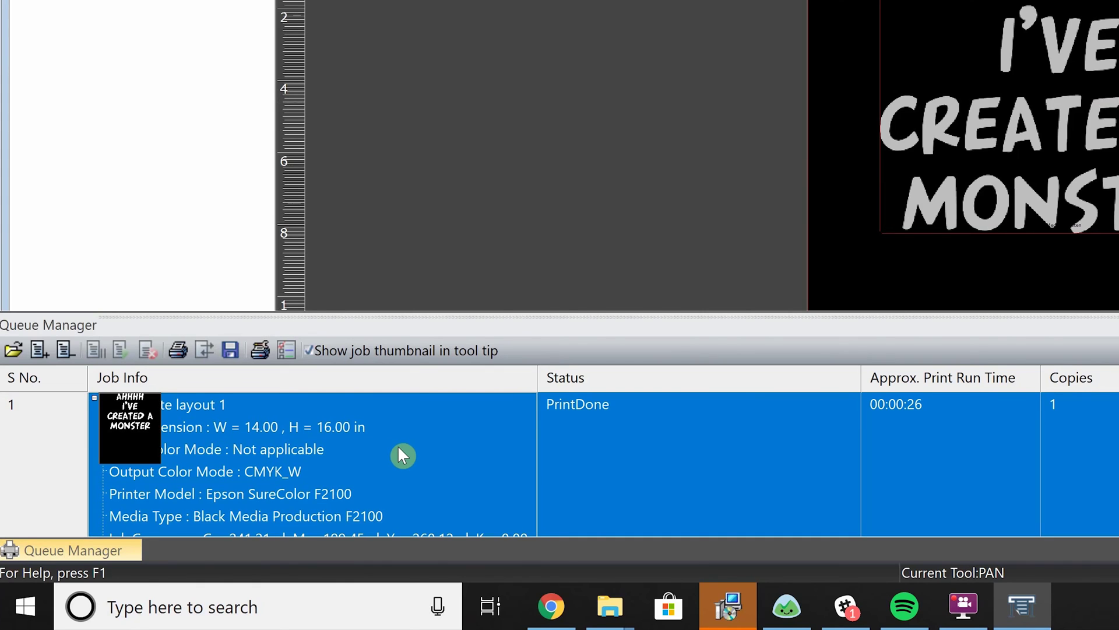
{"action": "scroll", "coordinate": [399, 448], "scroll_direction": "down", "scroll_amount": 5}
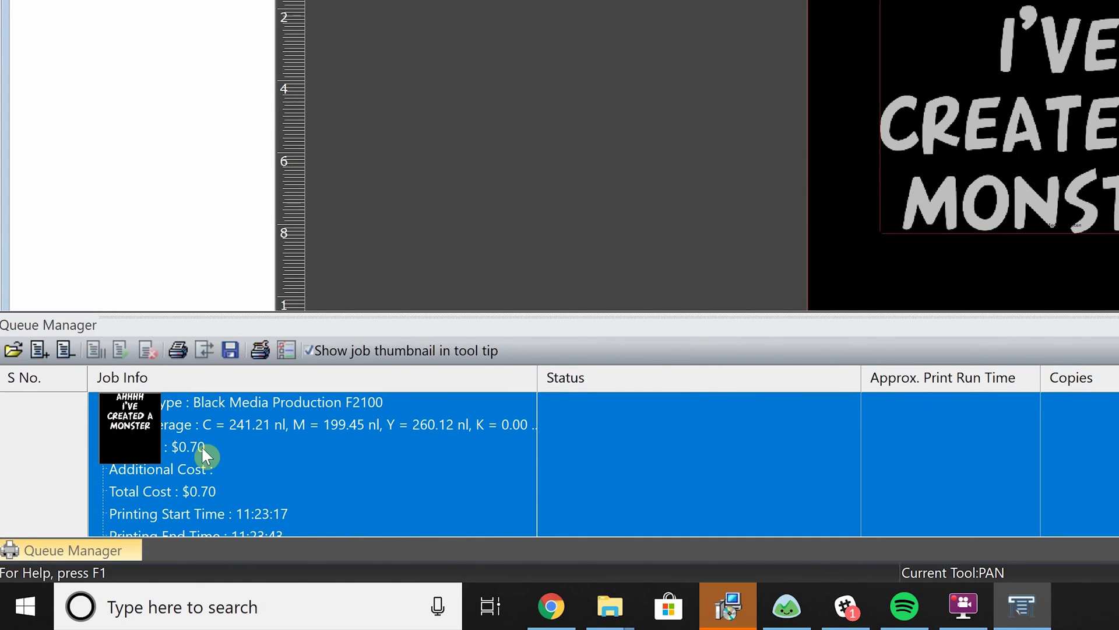